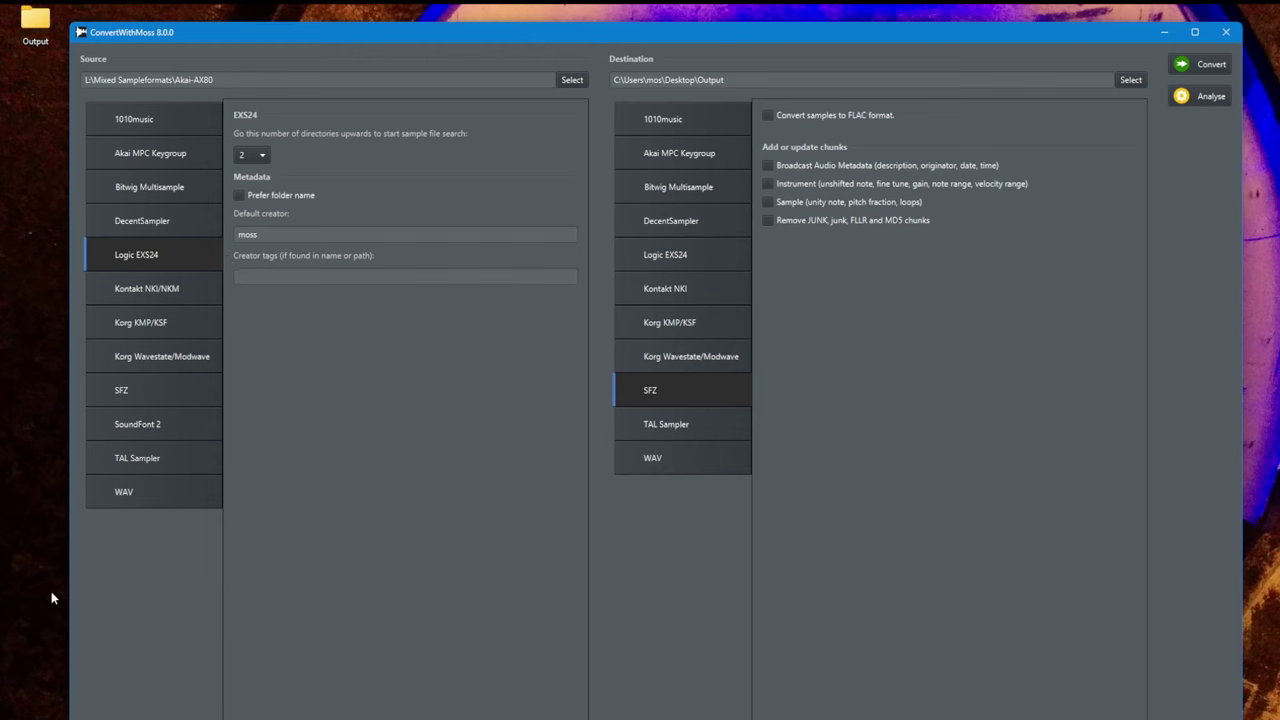
# - Switch to the browser and look through the Modular Samples repositories on GitHub for synthesizer sample libraries
pyautogui.hotkey('alt', 'Tab')
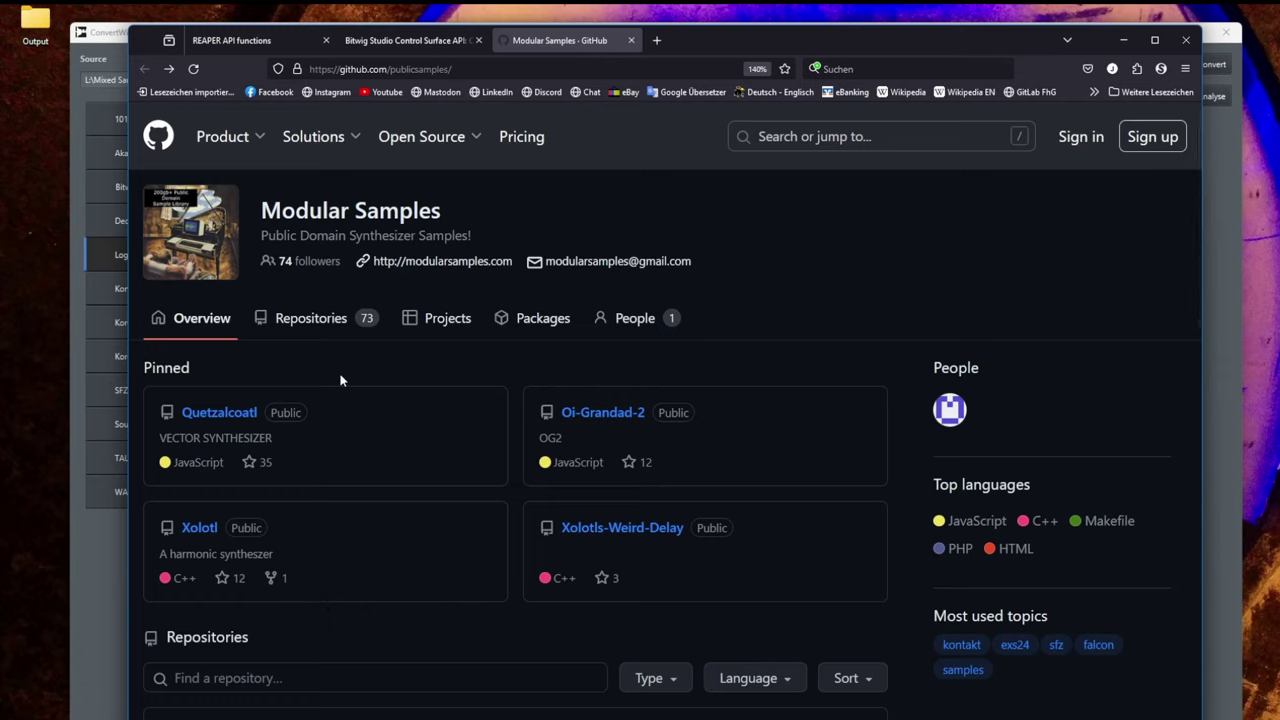
pyautogui.click(311, 318)
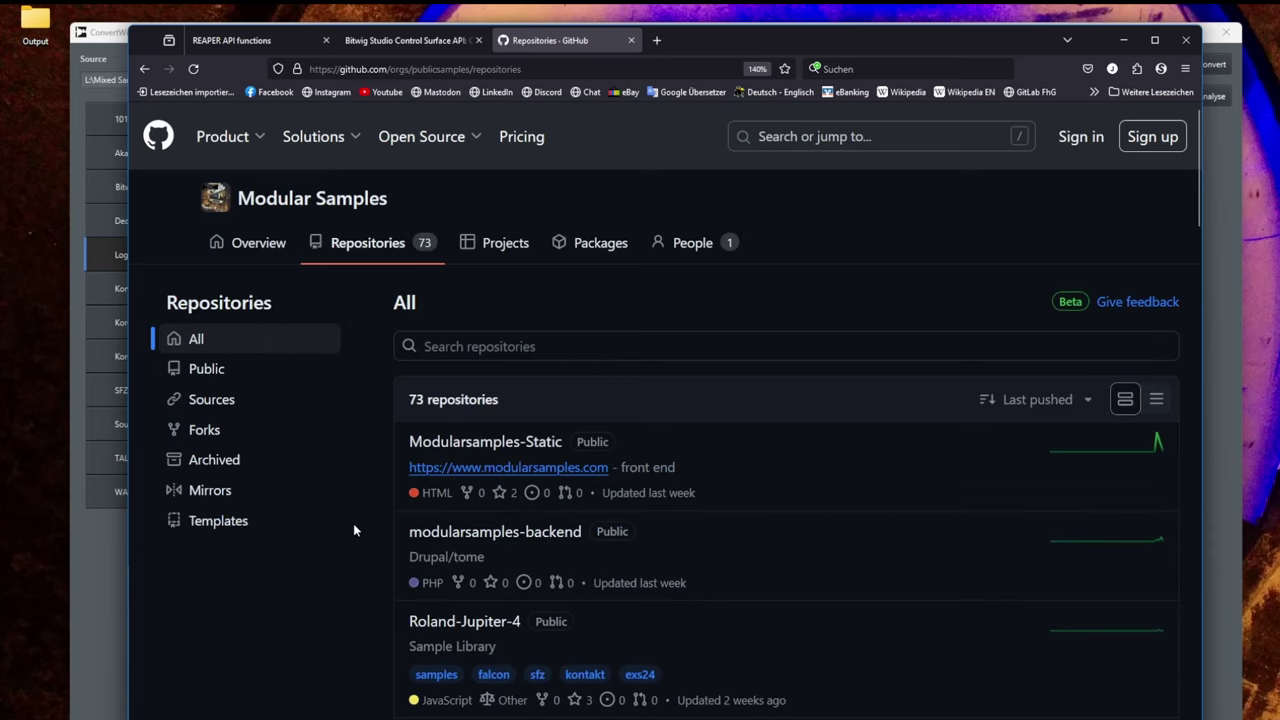
pyautogui.scroll(-2, 353, 530)
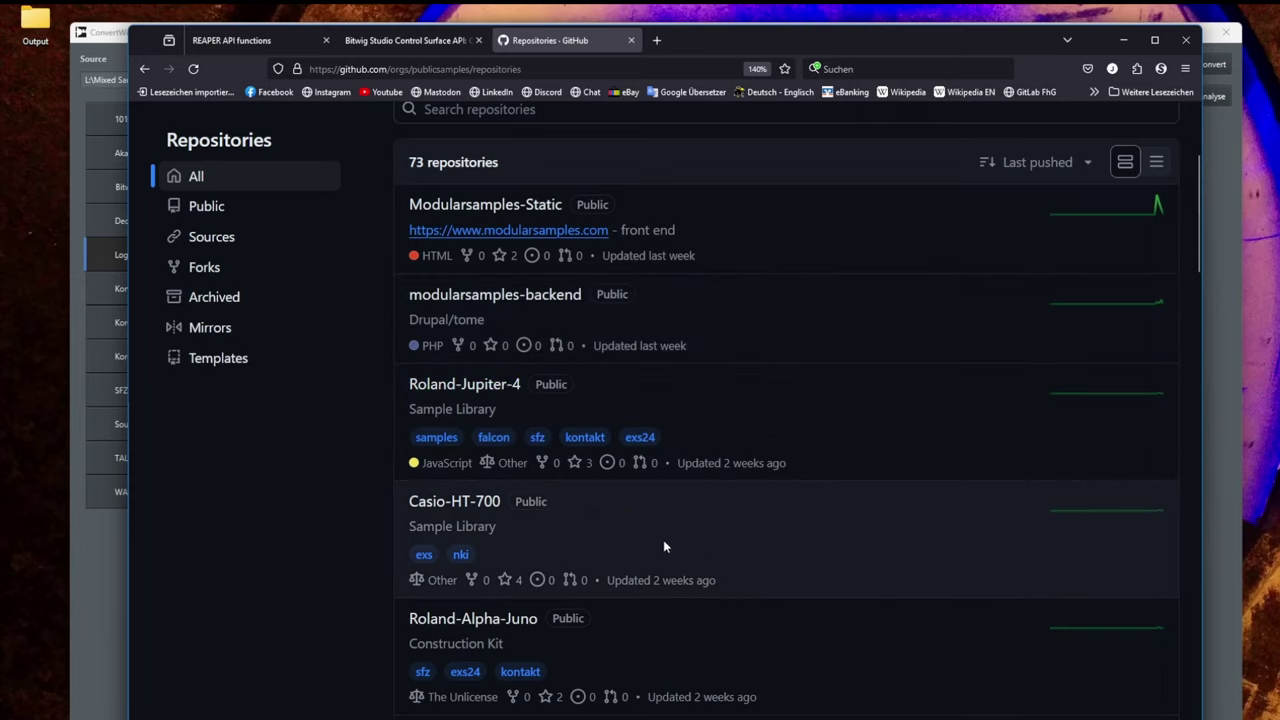
pyautogui.scroll(-3, 665, 546)
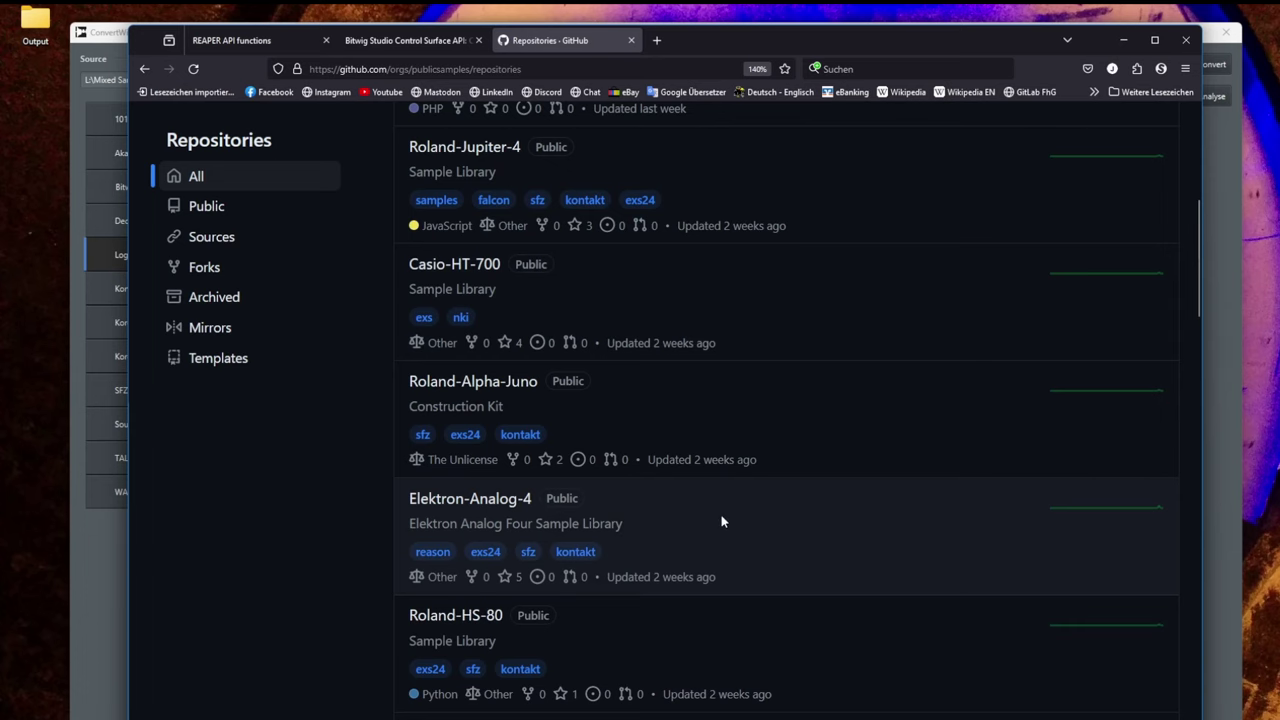
pyautogui.scroll(-6, 720, 518)
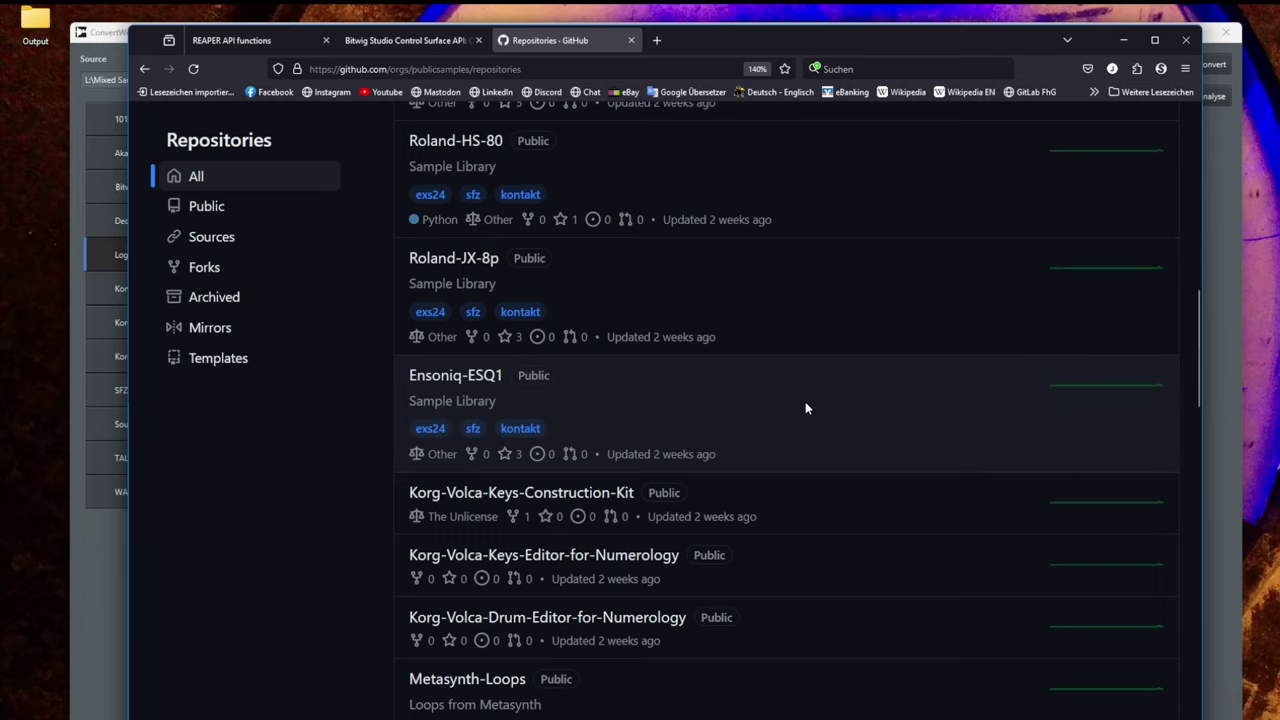
# - View the Akai-AX80 library's EXS24 folder in File Explorer, and check ConvertWithMoss's choices for the upward sample search
pyautogui.hotkey('alt', 'Tab')
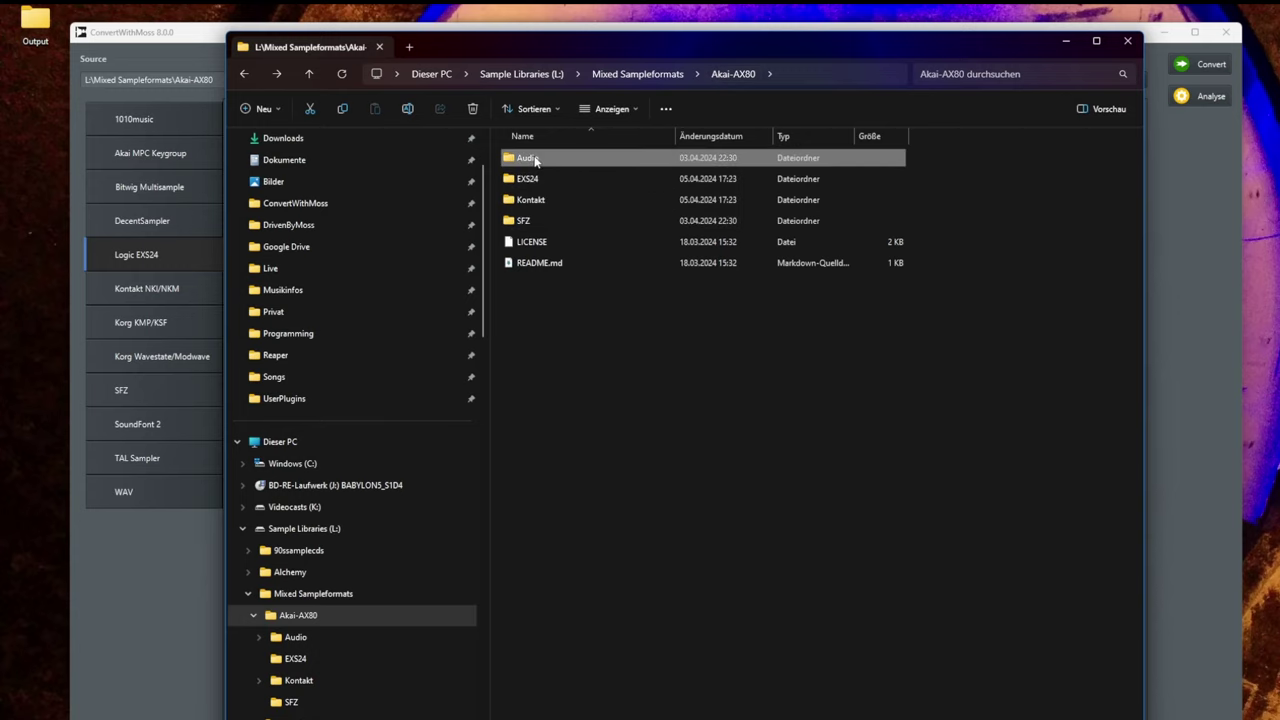
pyautogui.press('Return')
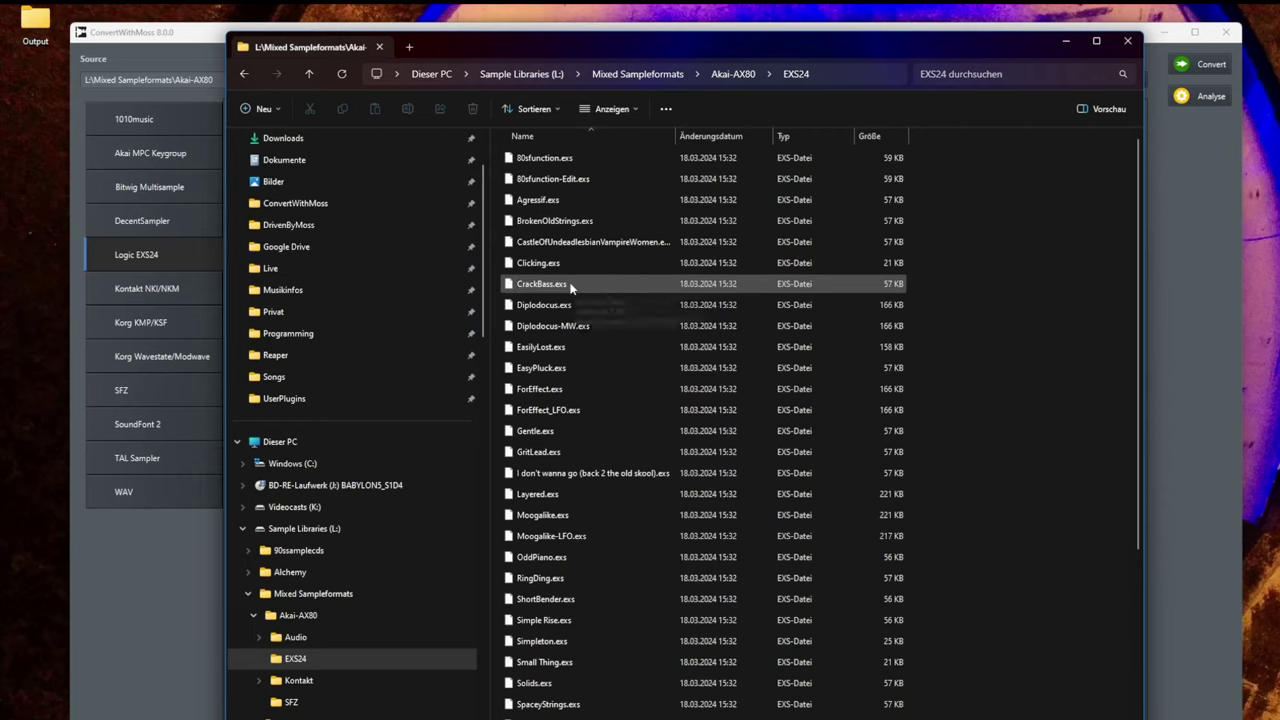
pyautogui.click(187, 35)
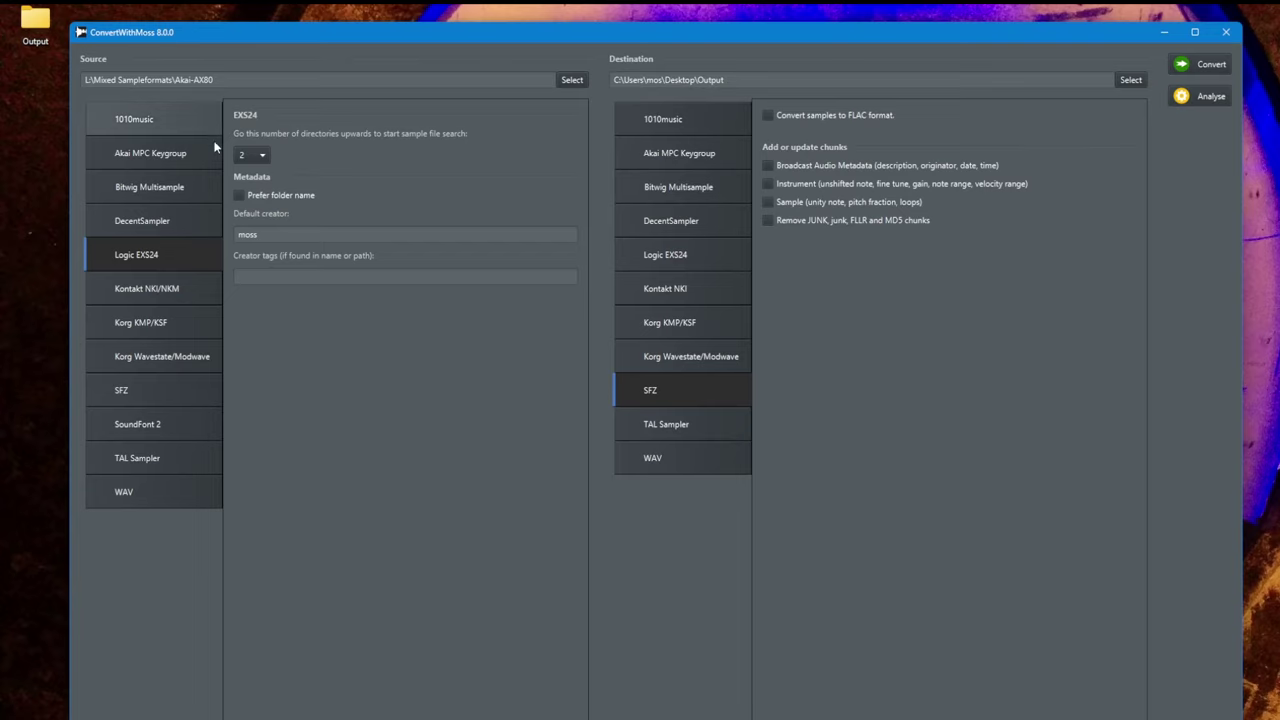
pyautogui.click(253, 157)
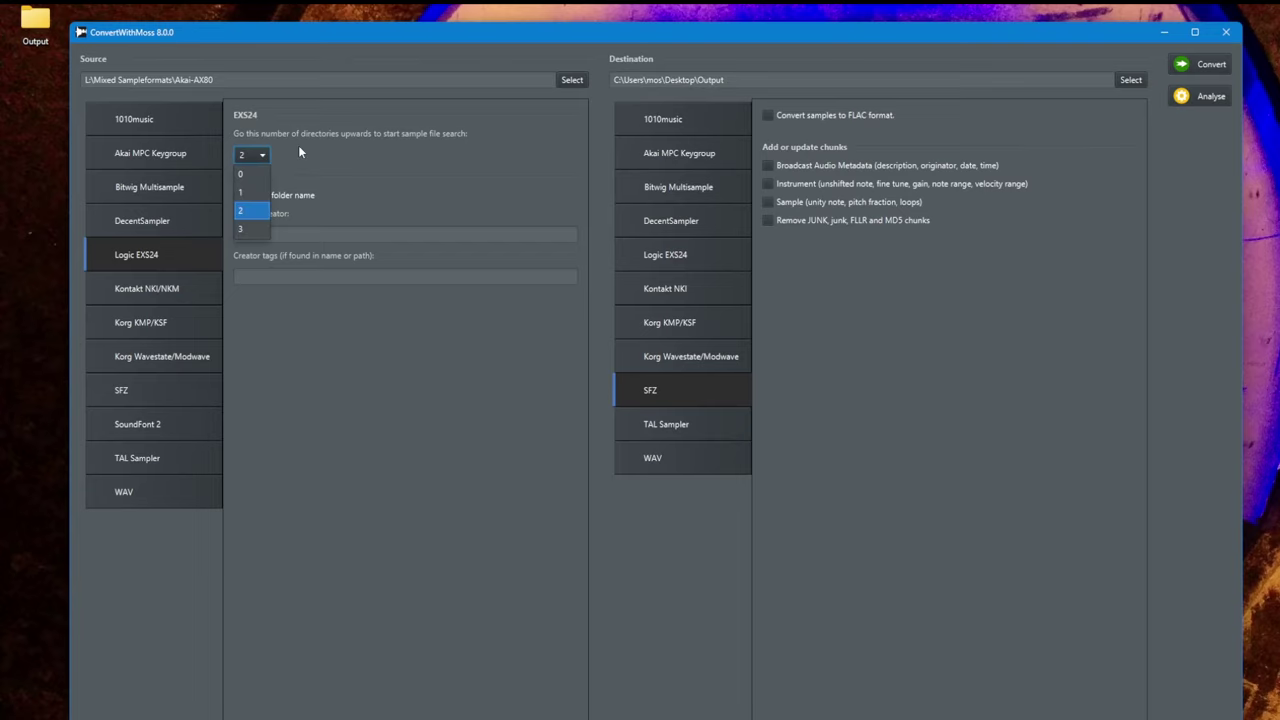
pyautogui.click(298, 147)
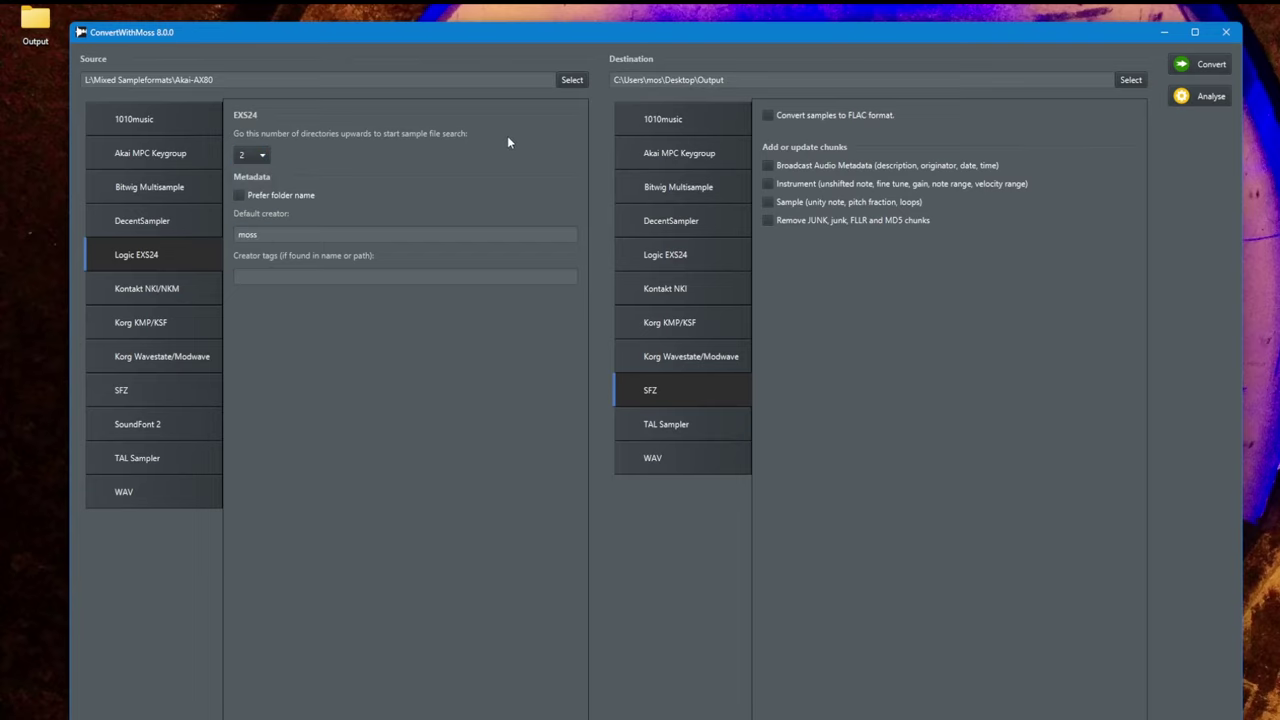
# - Switch to File Explorer and examine the folder structure of Akai-AX80 and its parent folder Mixed Sampleformats
pyautogui.hotkey('alt', 'Tab')
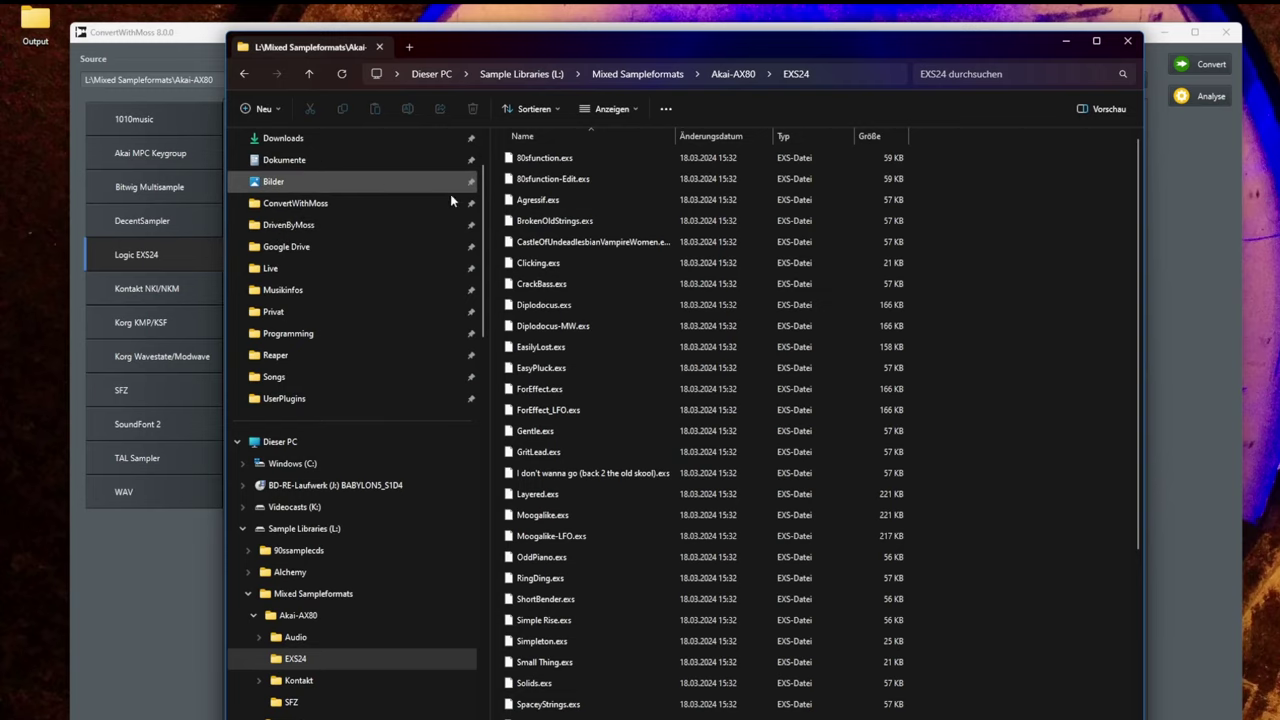
pyautogui.click(745, 74)
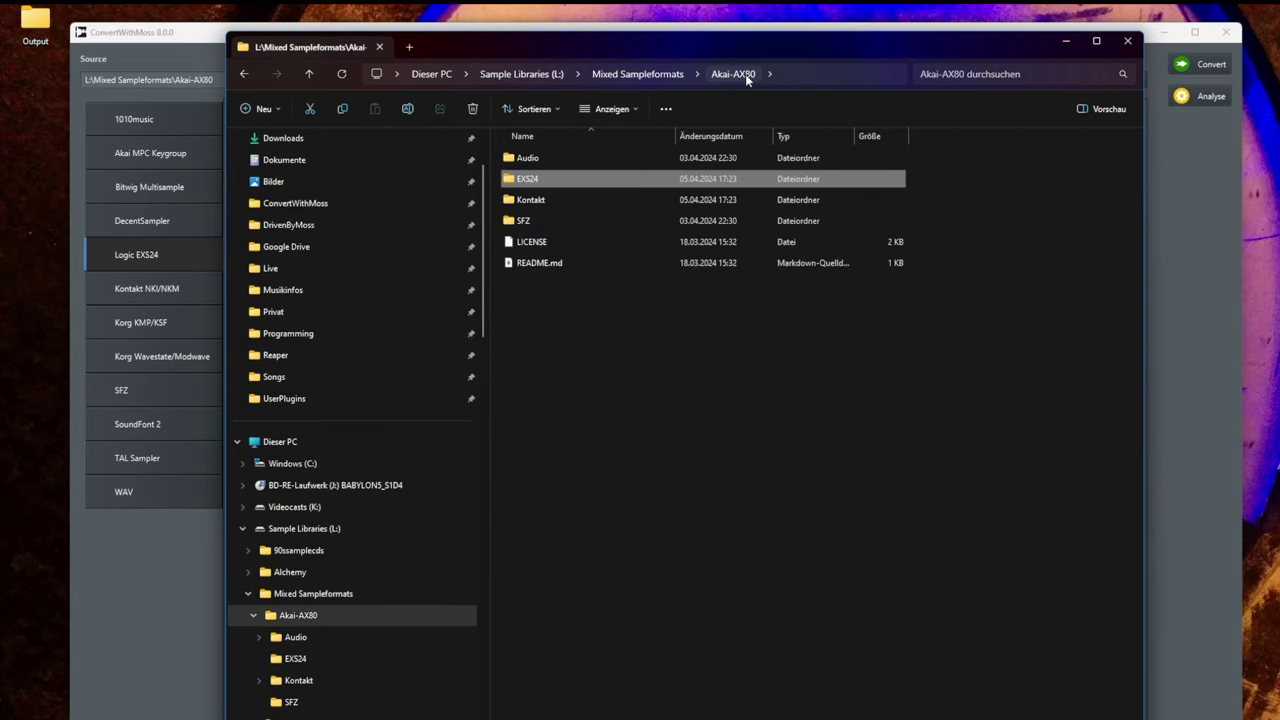
pyautogui.click(554, 295)
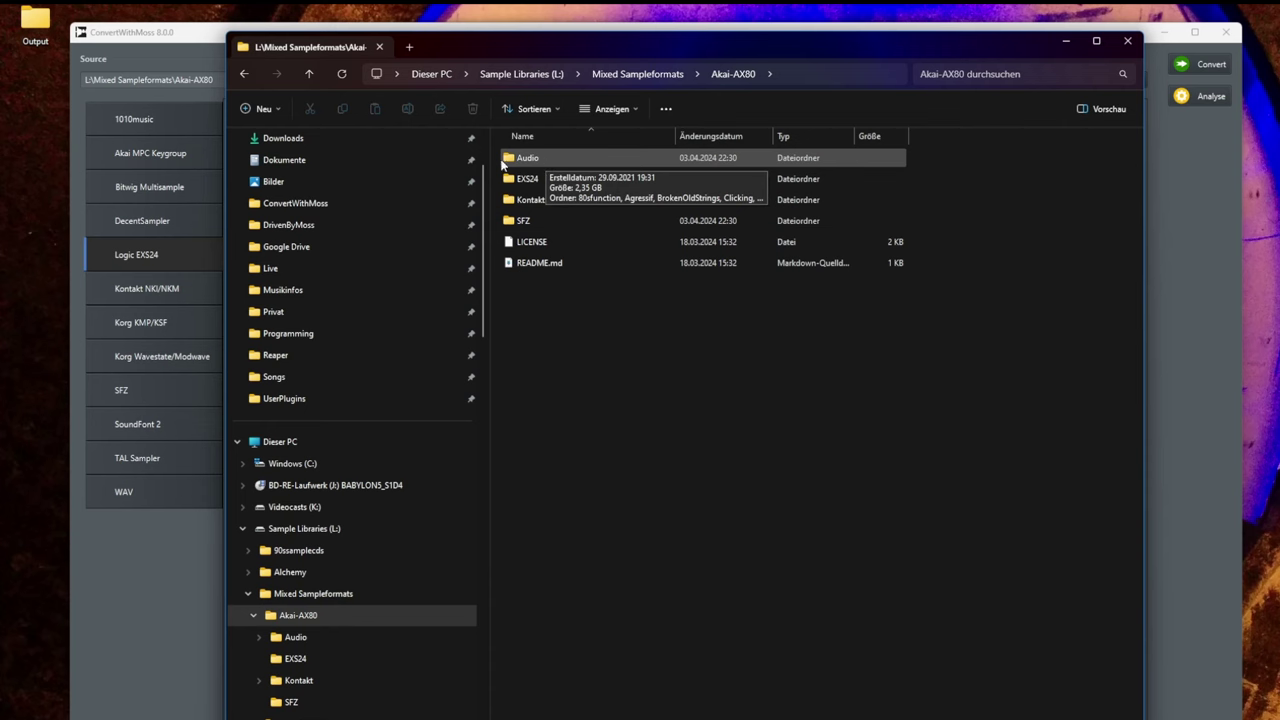
pyautogui.click(640, 76)
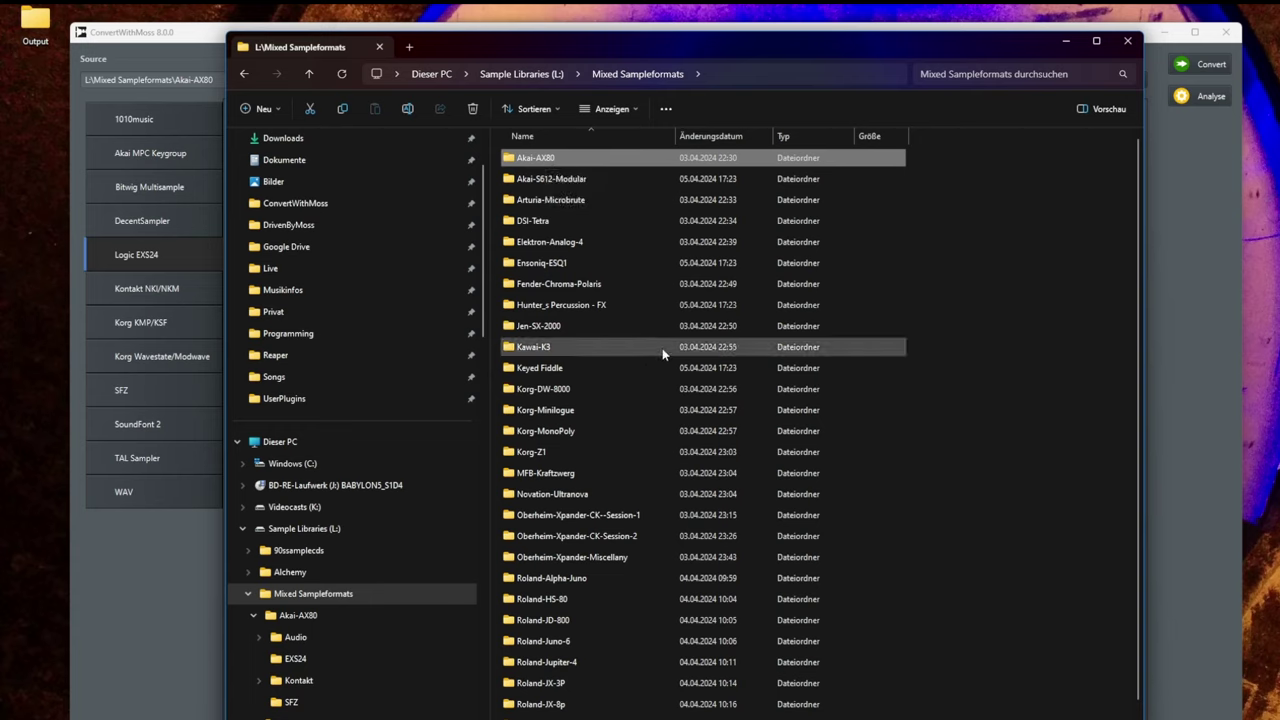
pyautogui.moveTo(658, 345)
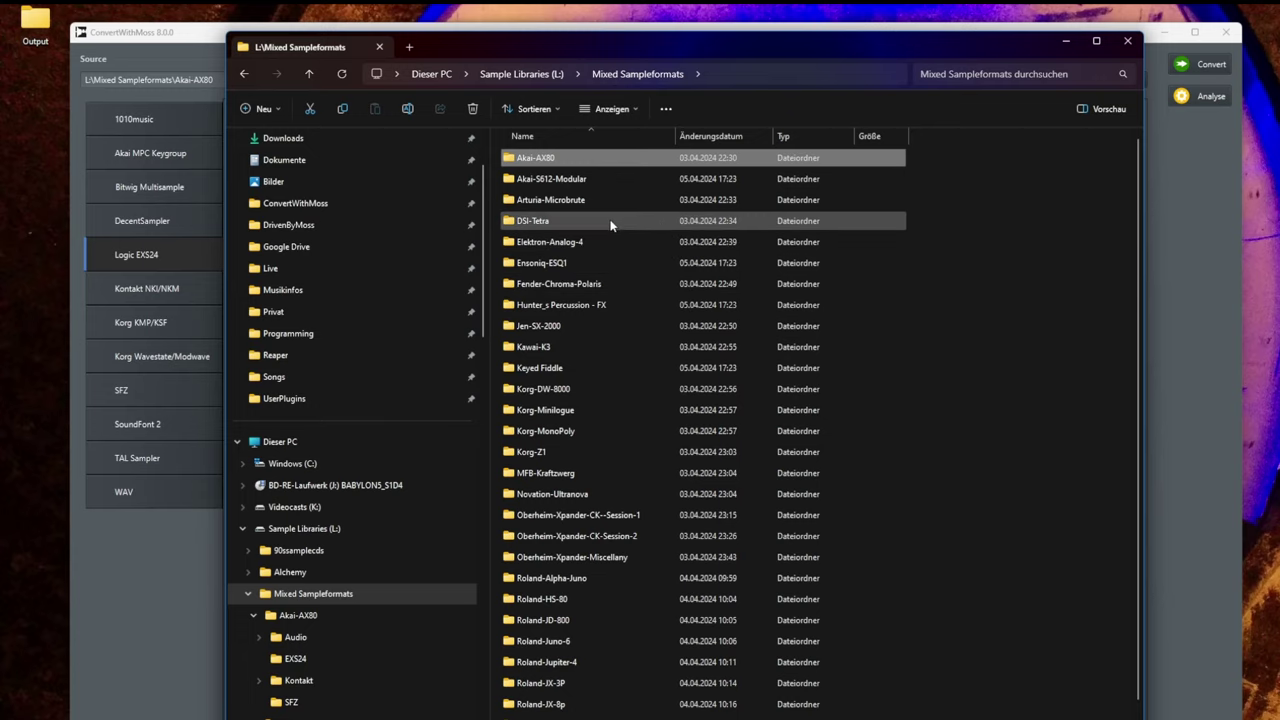
pyautogui.moveTo(610, 225)
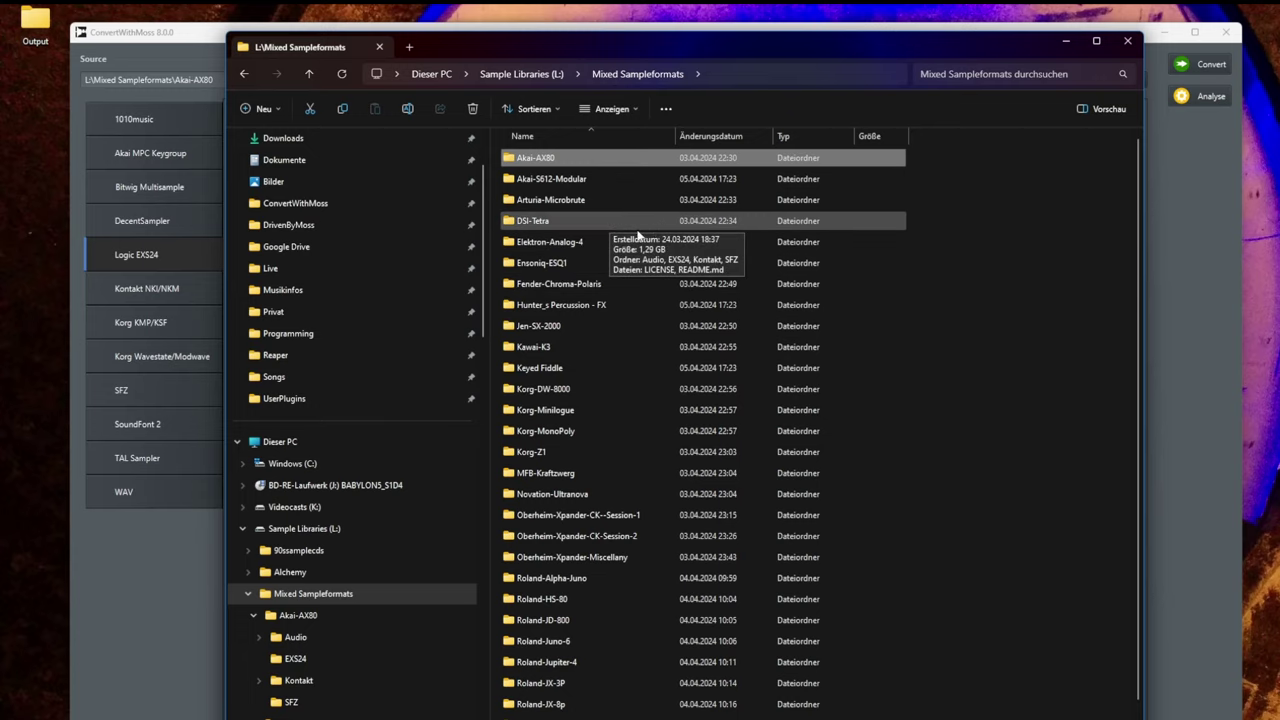
# - In ConvertWithMoss, set the EXS24 sample file search to go 1 directory upwards and convert the Akai-AX80 library to SFZ
pyautogui.click(193, 52)
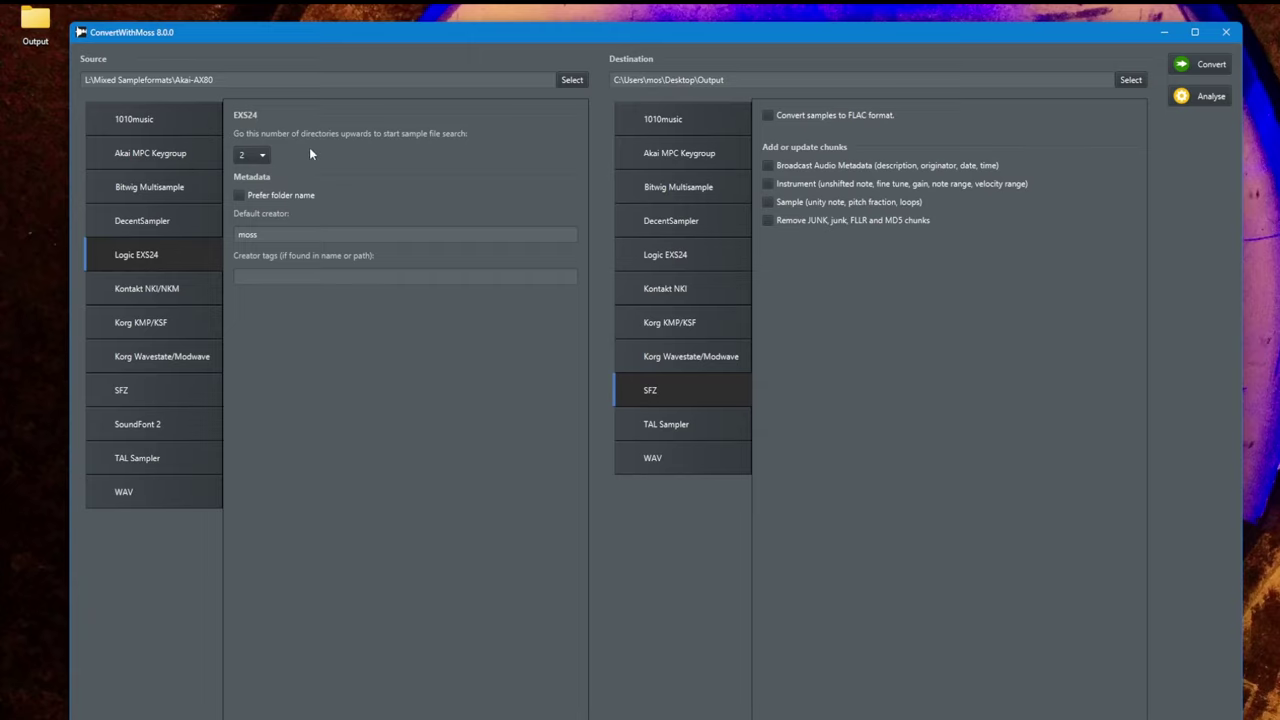
pyautogui.click(254, 155)
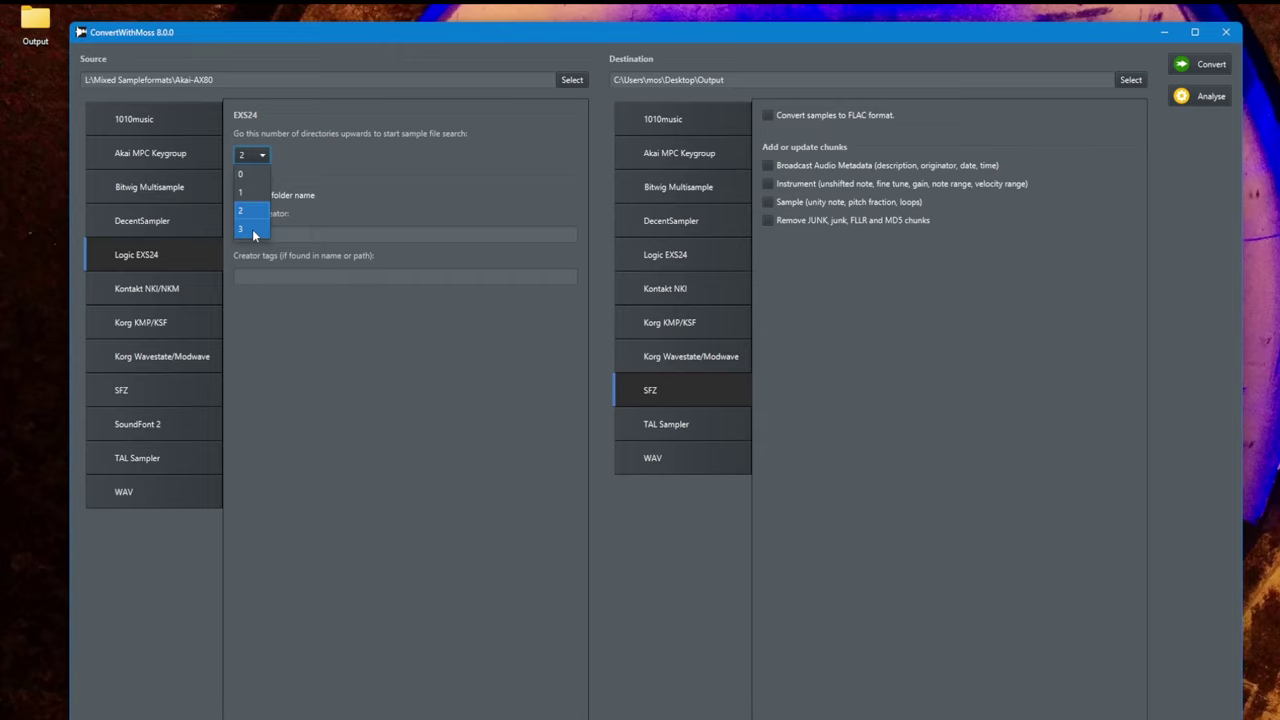
pyautogui.click(335, 348)
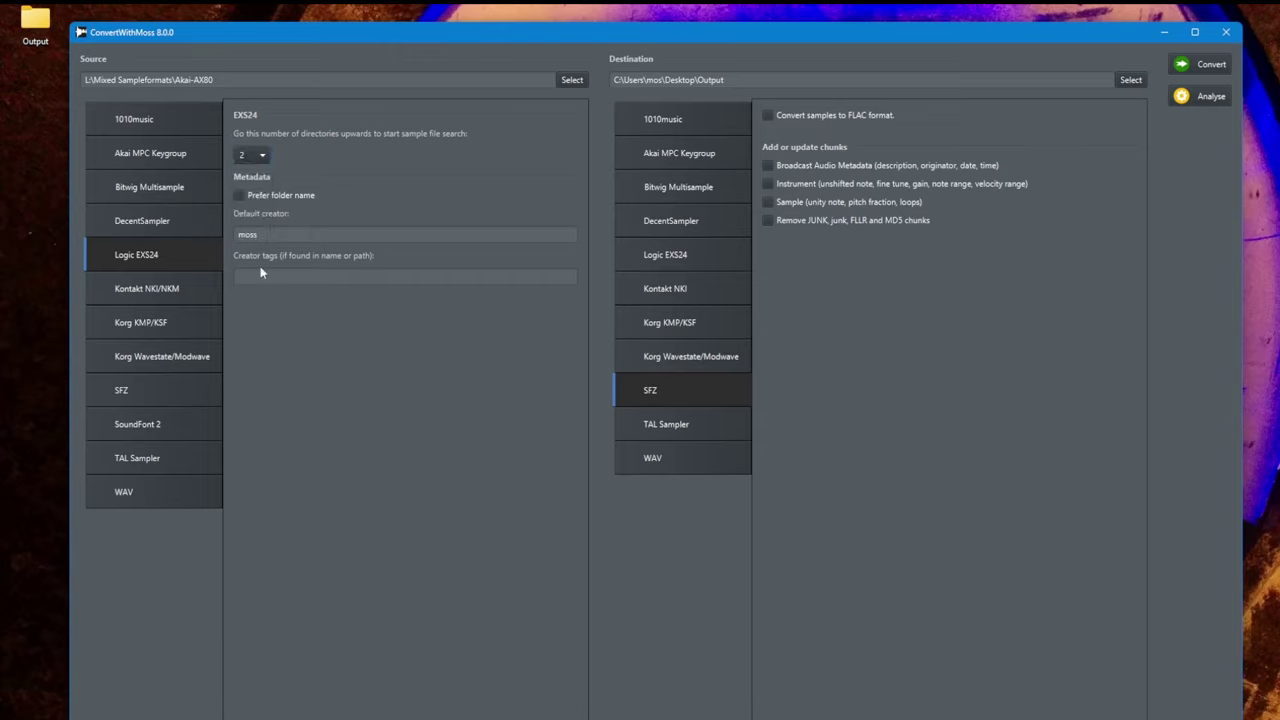
pyautogui.click(264, 162)
pyautogui.click(245, 191)
pyautogui.click(1213, 68)
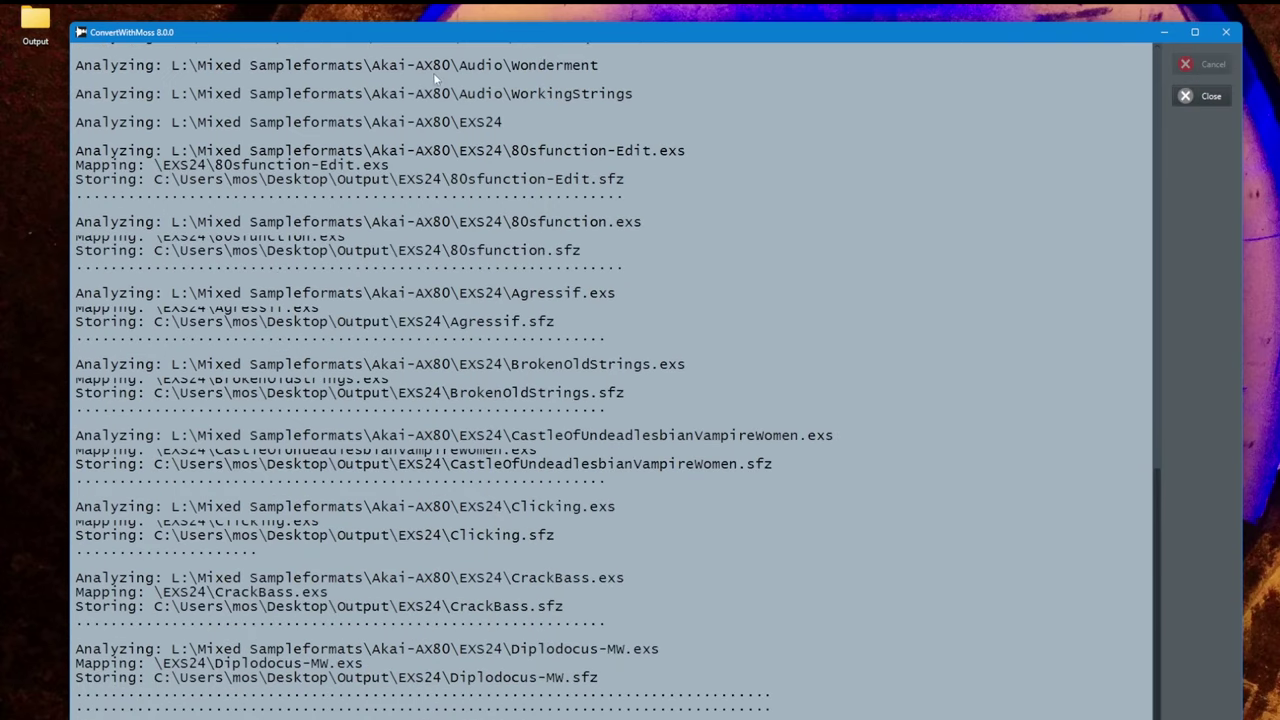
pyautogui.click(1206, 96)
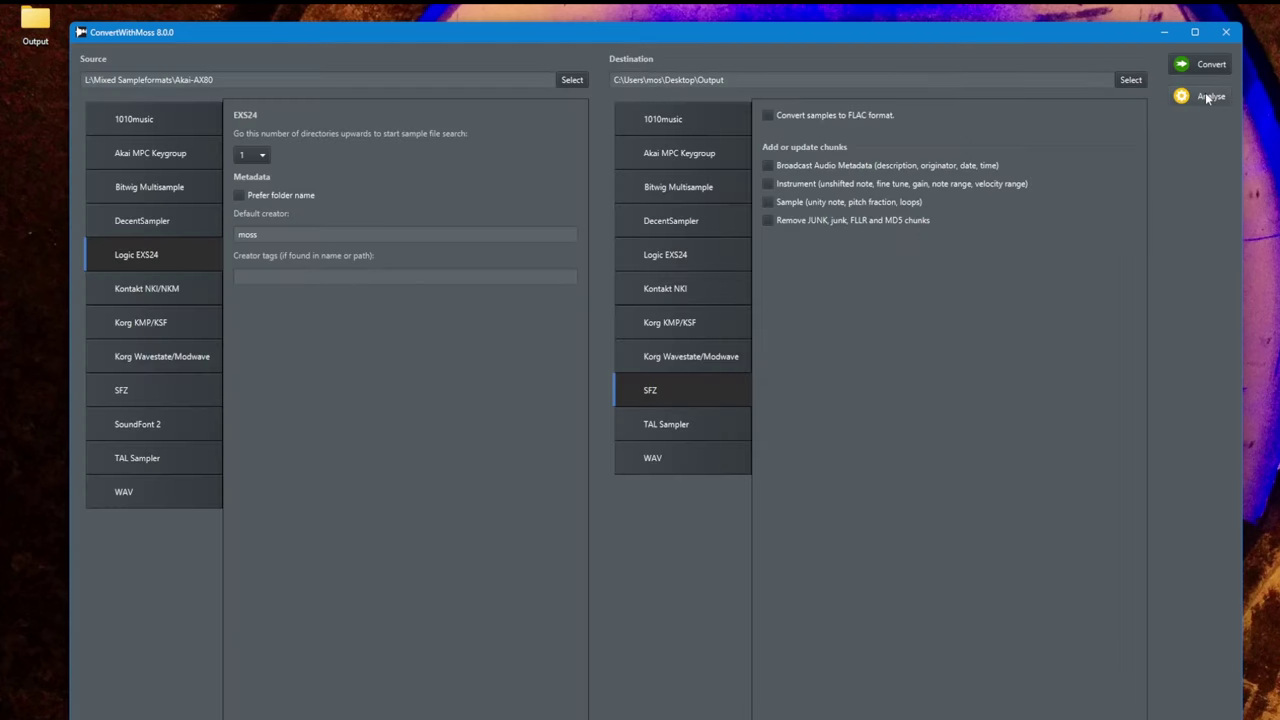
# - Bring Bitwig Studio forward and open the converted EXS24 folder inside the desktop's Output folder
pyautogui.click(1165, 35)
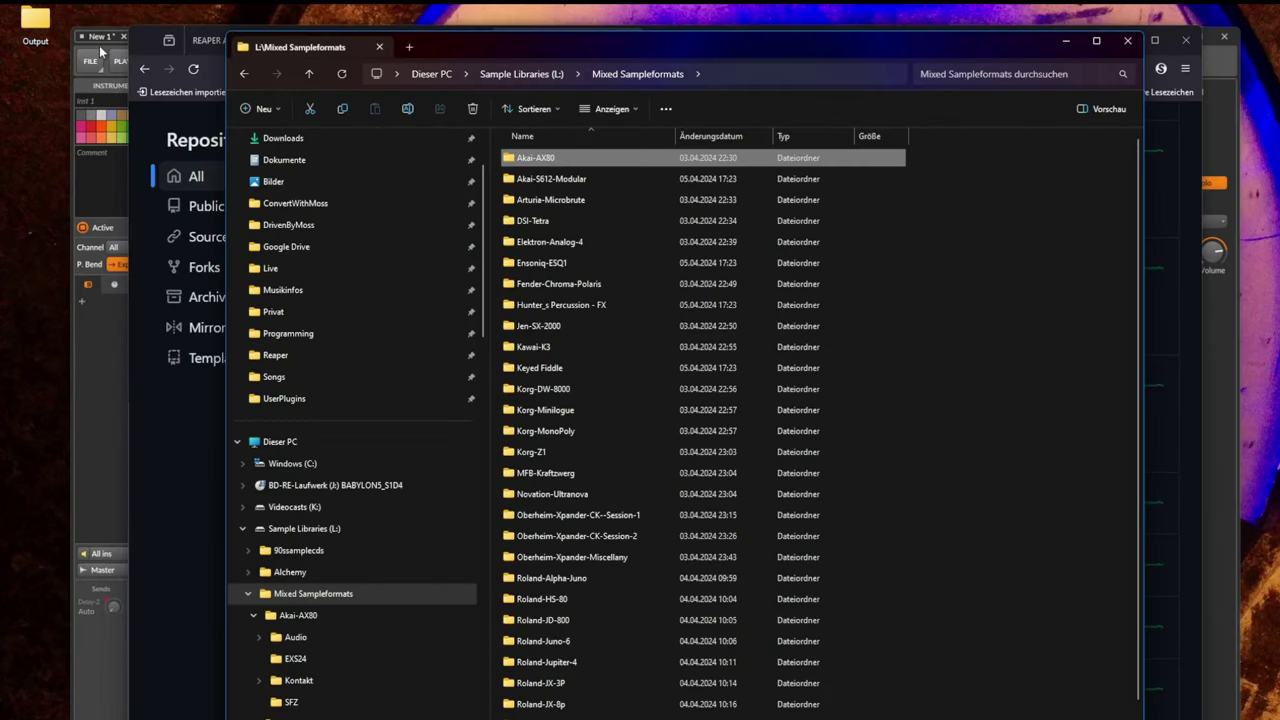
pyautogui.click(112, 342)
pyautogui.doubleClick(33, 20)
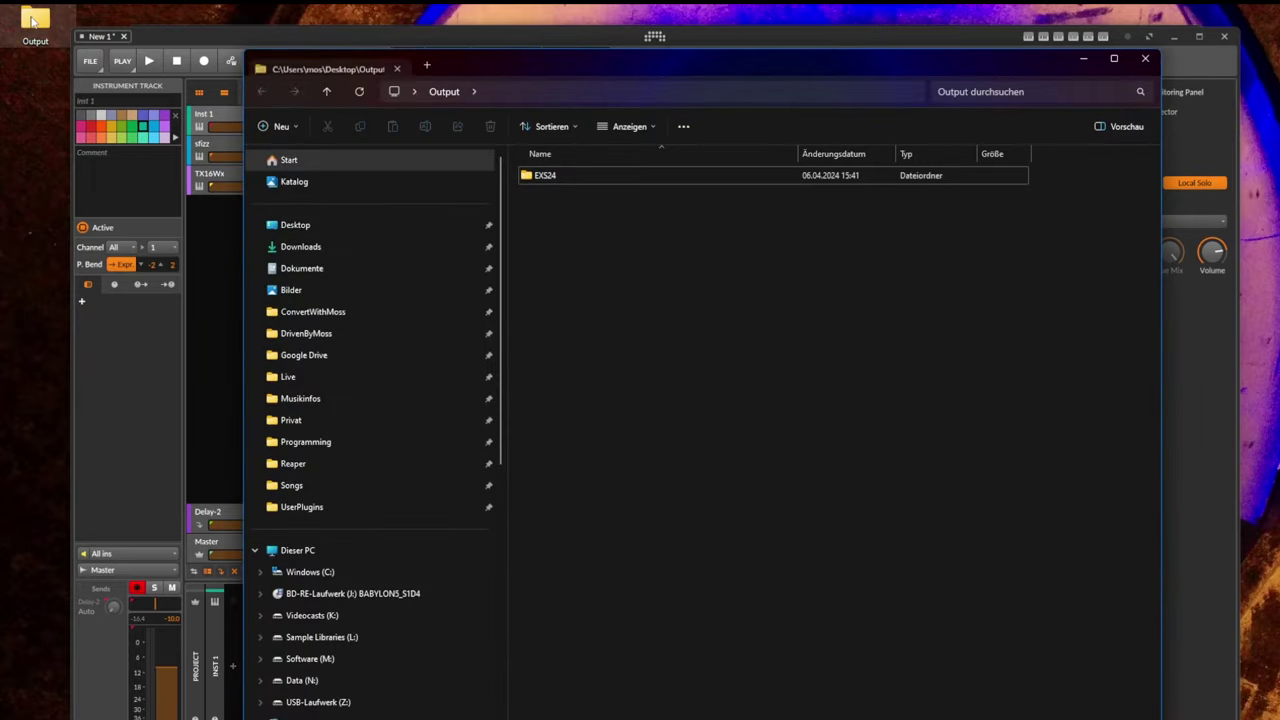
pyautogui.doubleClick(548, 175)
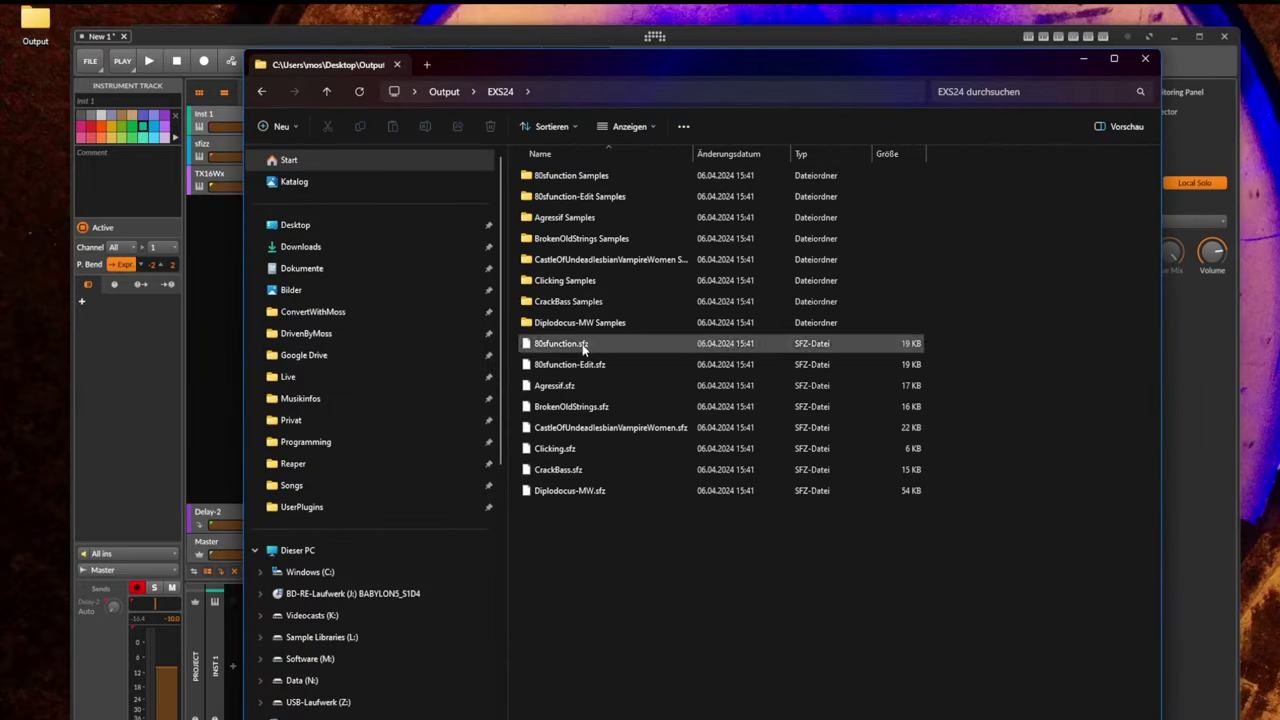
# - Load Agressif.sfz from the output folder into Bitwig Studio's Inst 1 track as a Sampler device
pyautogui.moveTo(639, 70); pyautogui.dragTo(1005, 164)
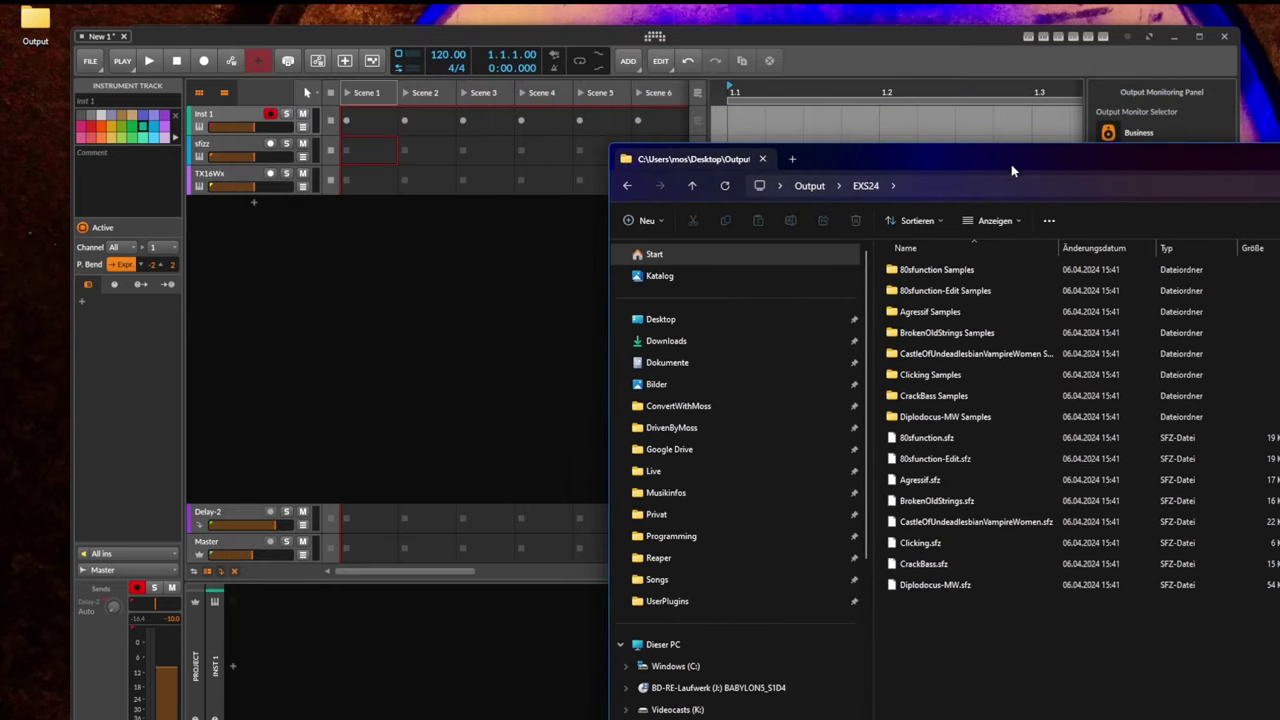
pyautogui.click(914, 482)
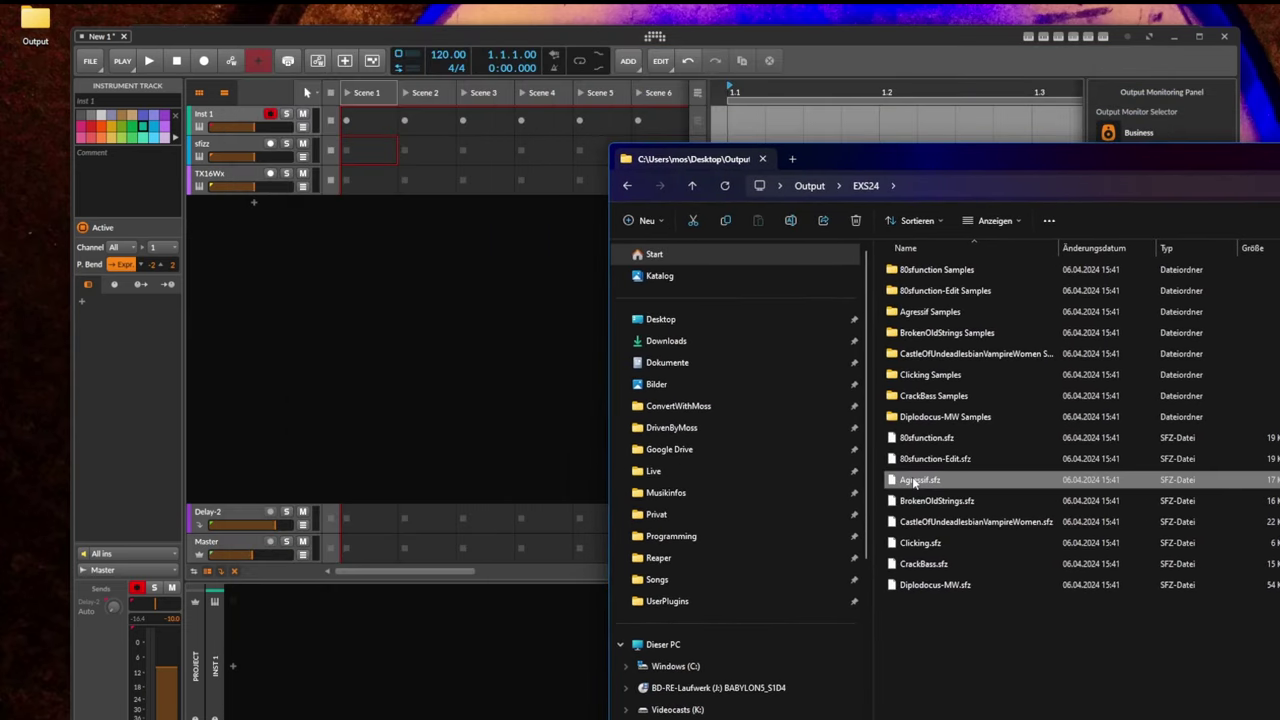
pyautogui.moveTo(914, 482); pyautogui.dragTo(416, 692)
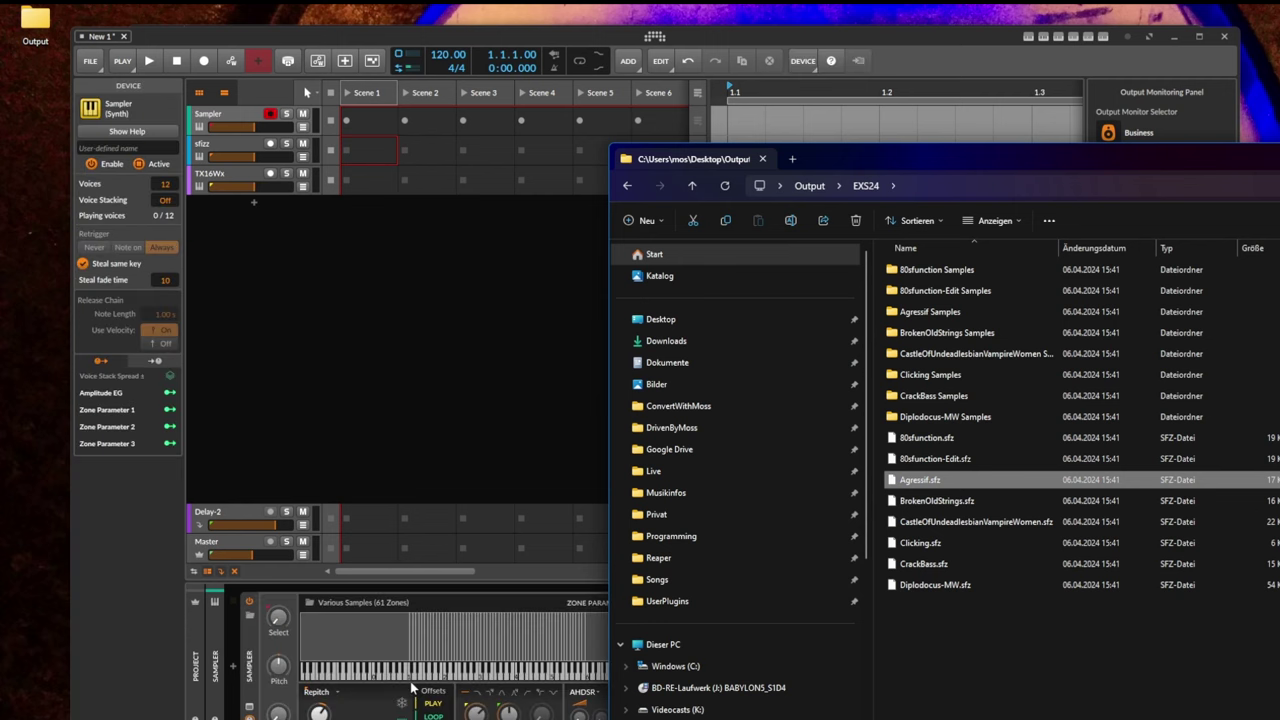
pyautogui.click(245, 637)
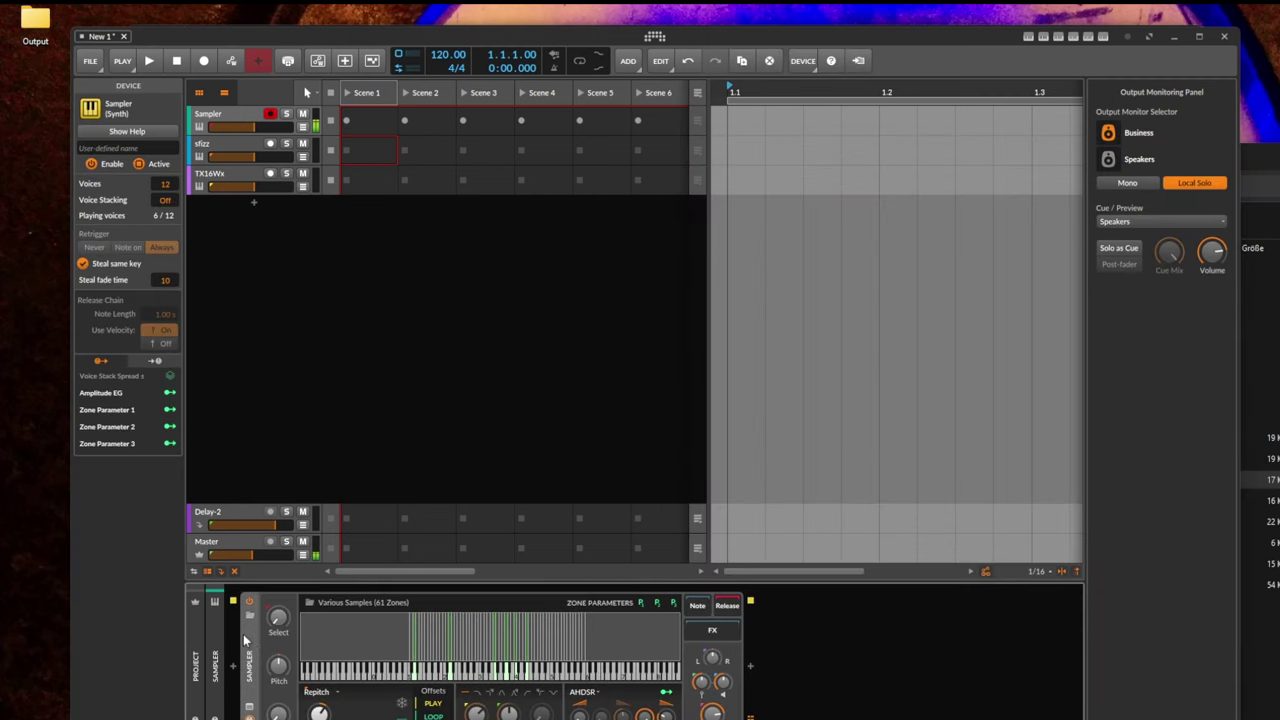
# - Open the sfizz plugin on the sfizz track and load BrokenOldStrings.sfz into it
pyautogui.click(233, 152)
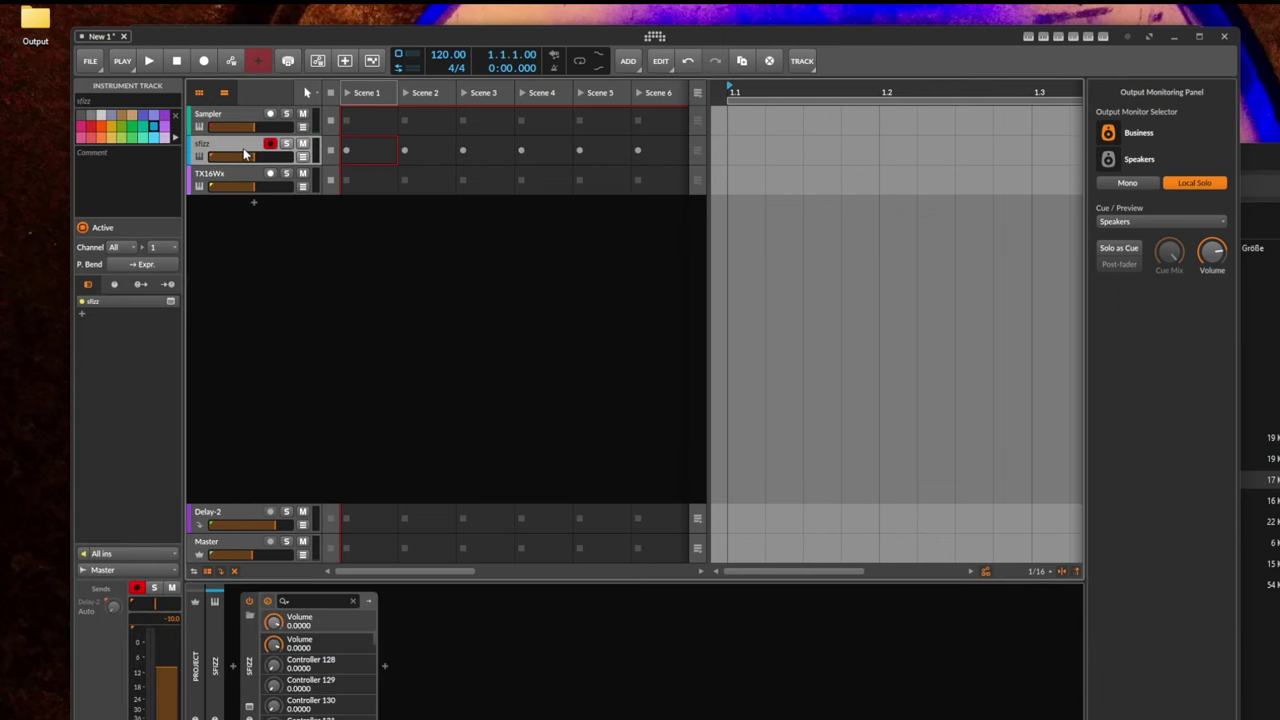
pyautogui.click(249, 706)
pyautogui.hotkey('alt', 'Tab')
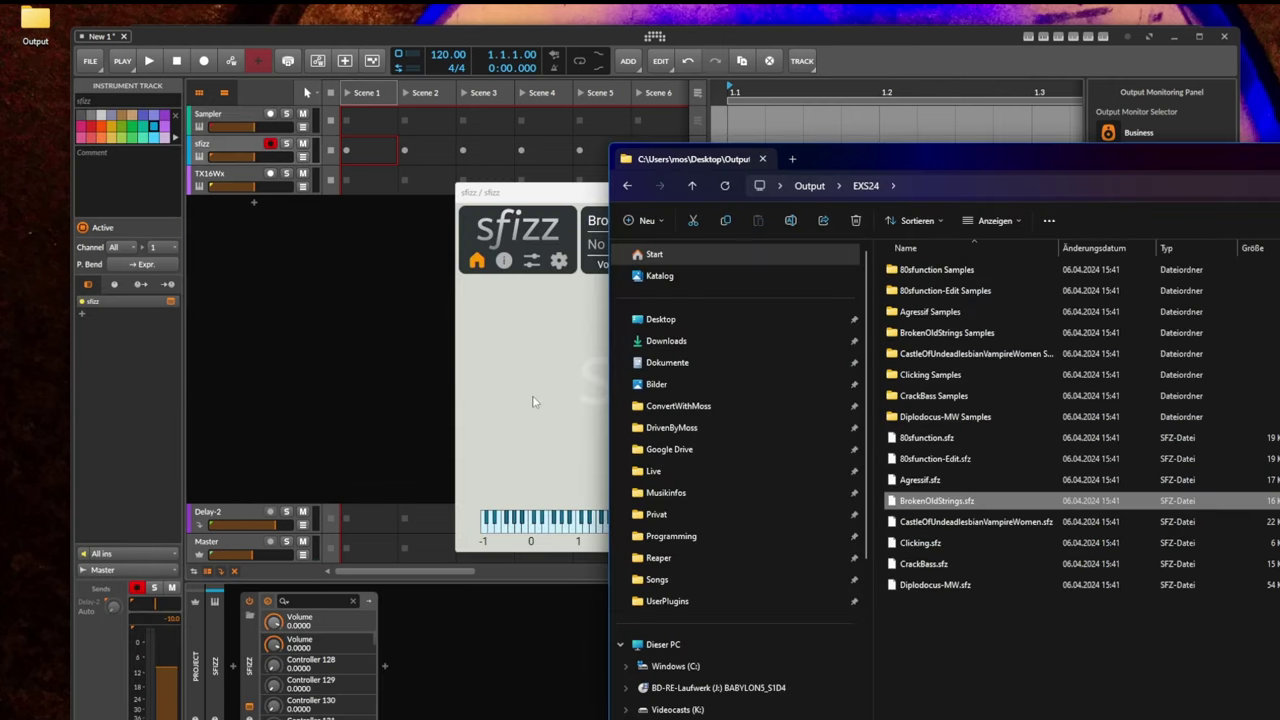
pyautogui.click(520, 356)
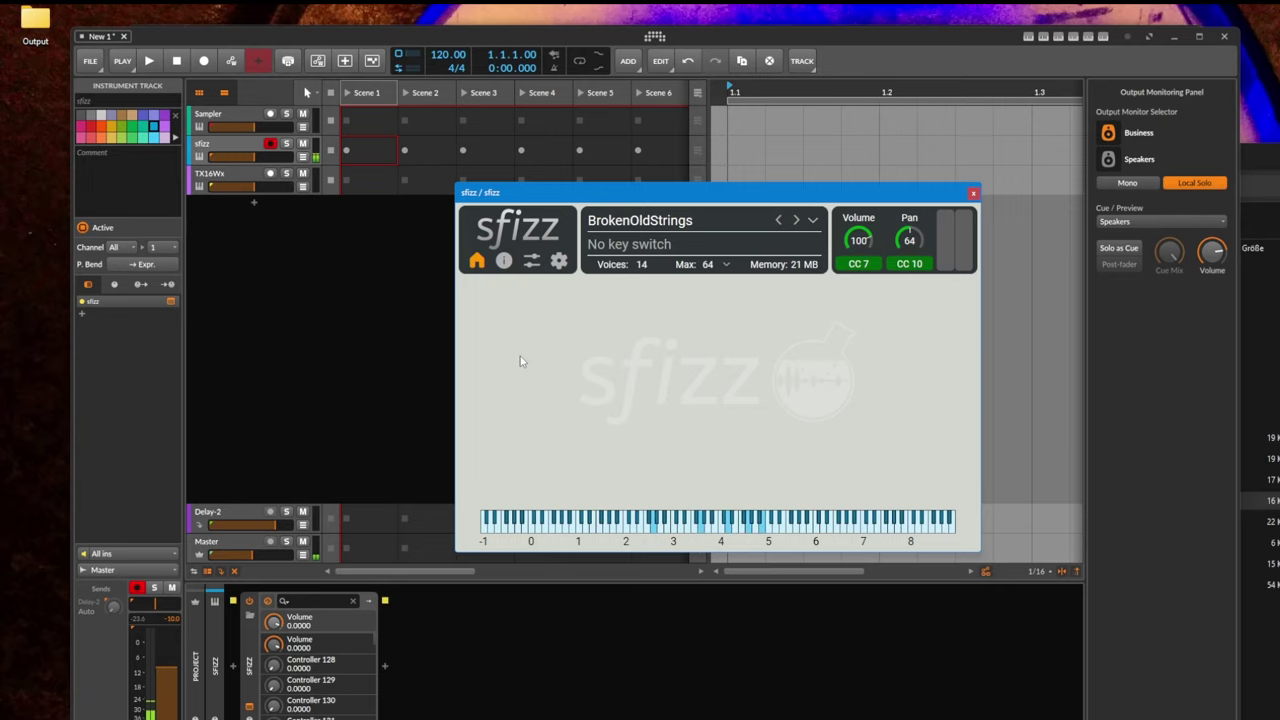
# - In ConvertWithMoss, set the source to Kontakt NKI/NKM with folder C:\Privat\Sounds\Kontakt\08 Pad\Vox and the destination format to Logic EXS24
pyautogui.click(1144, 470)
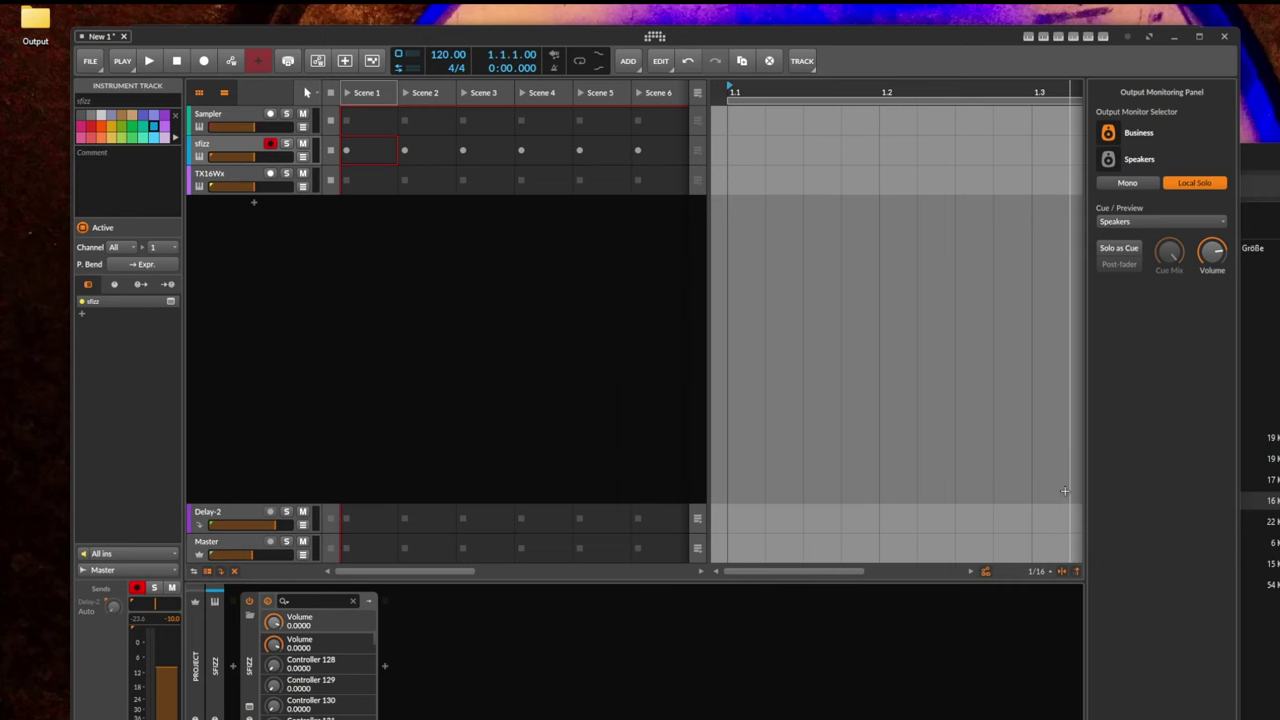
pyautogui.hotkey('alt', 'Tab')
pyautogui.click(146, 288)
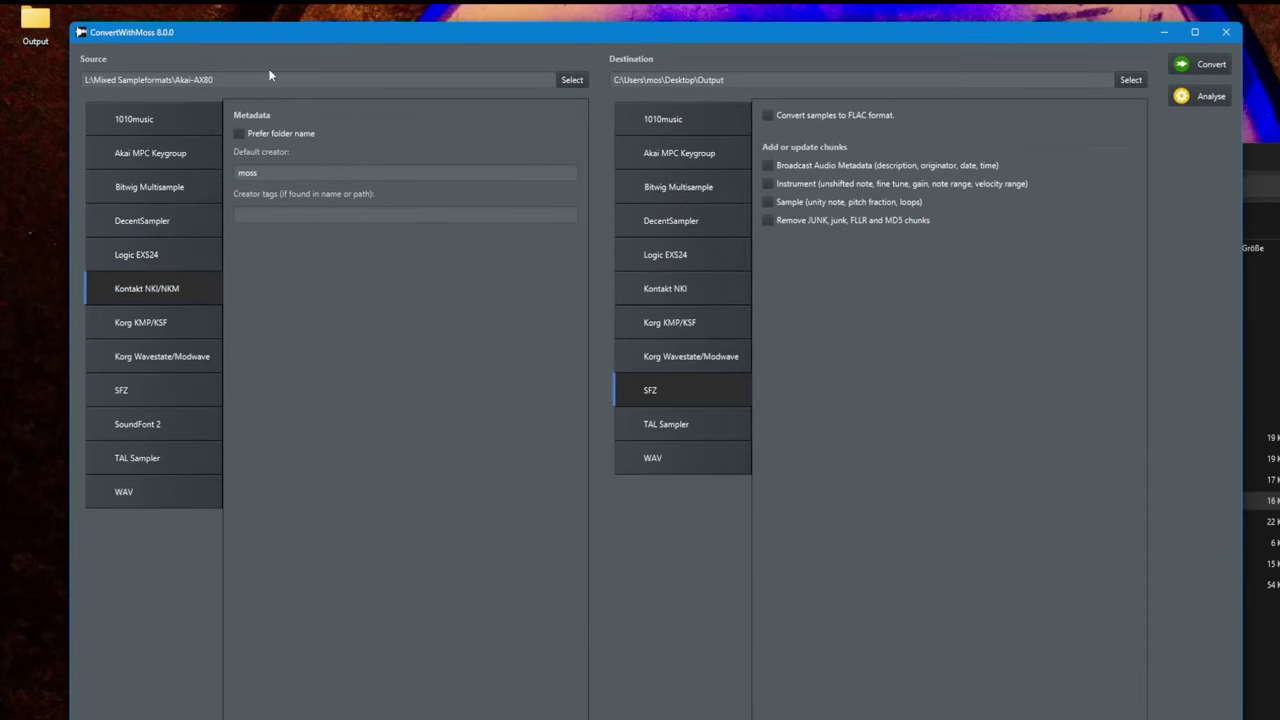
pyautogui.click(318, 79)
pyautogui.write('C:\\Privat\\Sounds\\Kontakt\\08 Pad\\Vox')
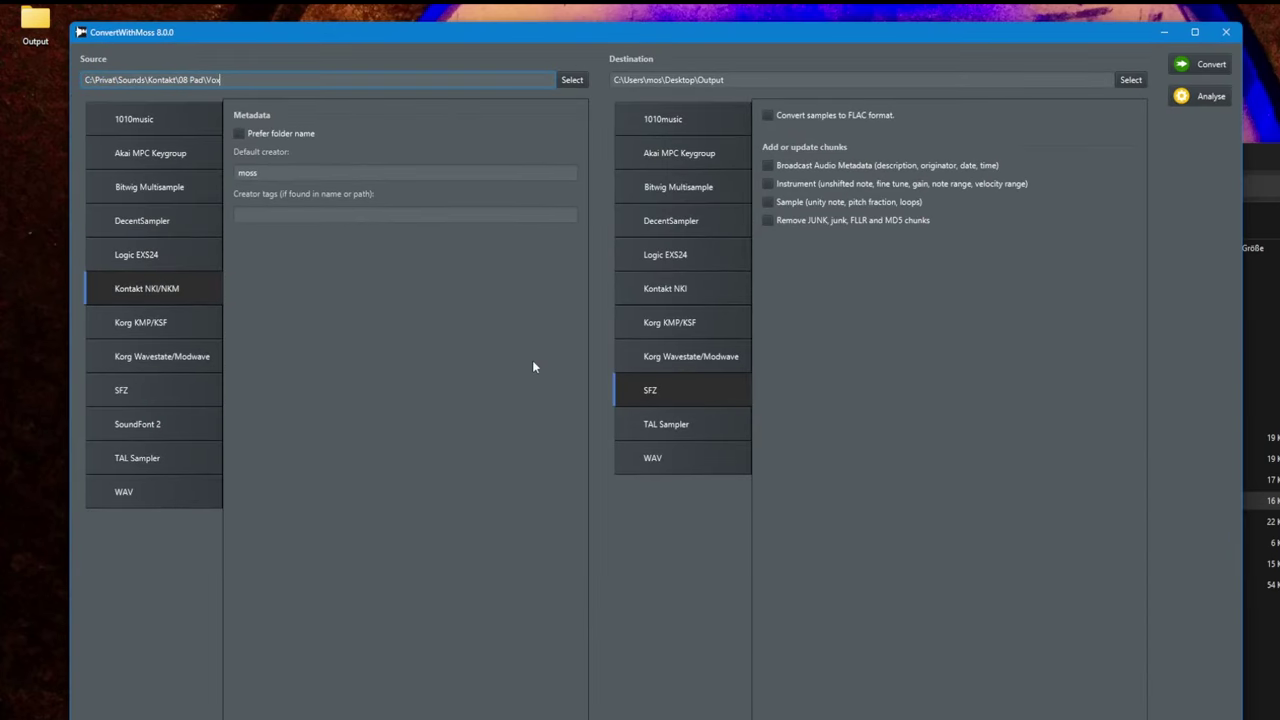
pyautogui.click(684, 256)
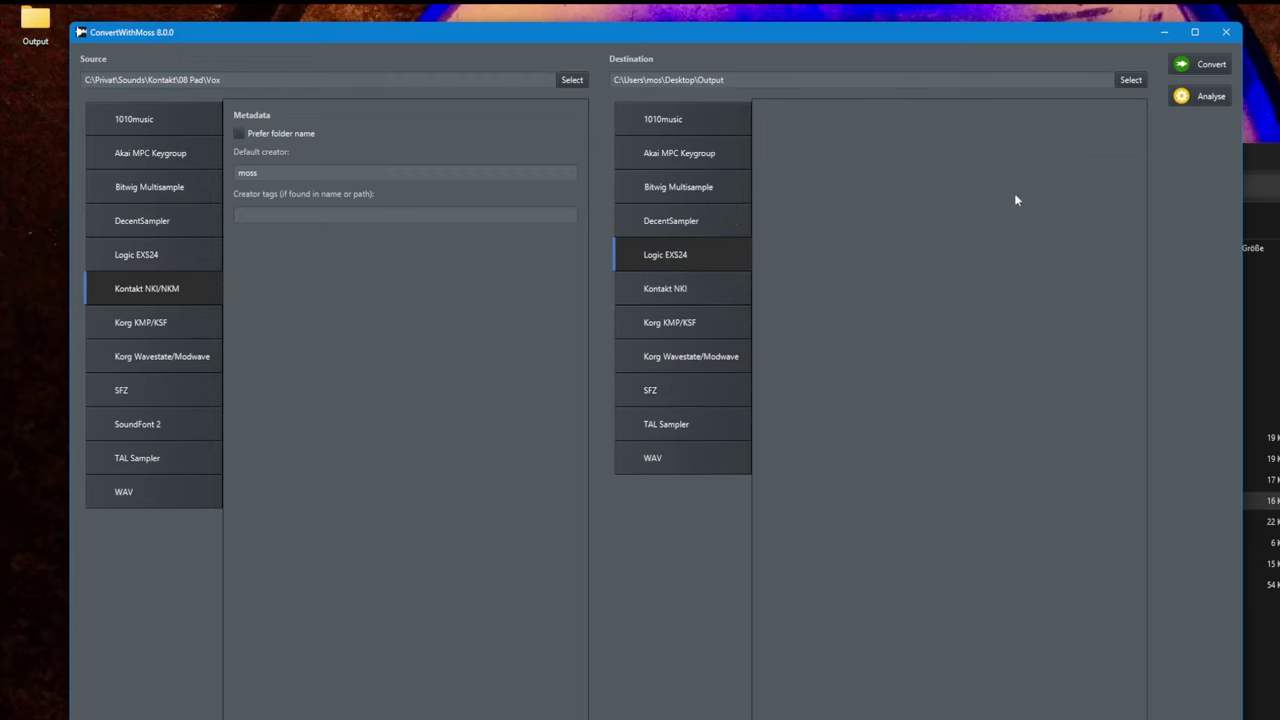
# - Convert the Kontakt Vox library to Logic EXS24 in the Output folder and clear the converter window from the screen
pyautogui.click(1204, 66)
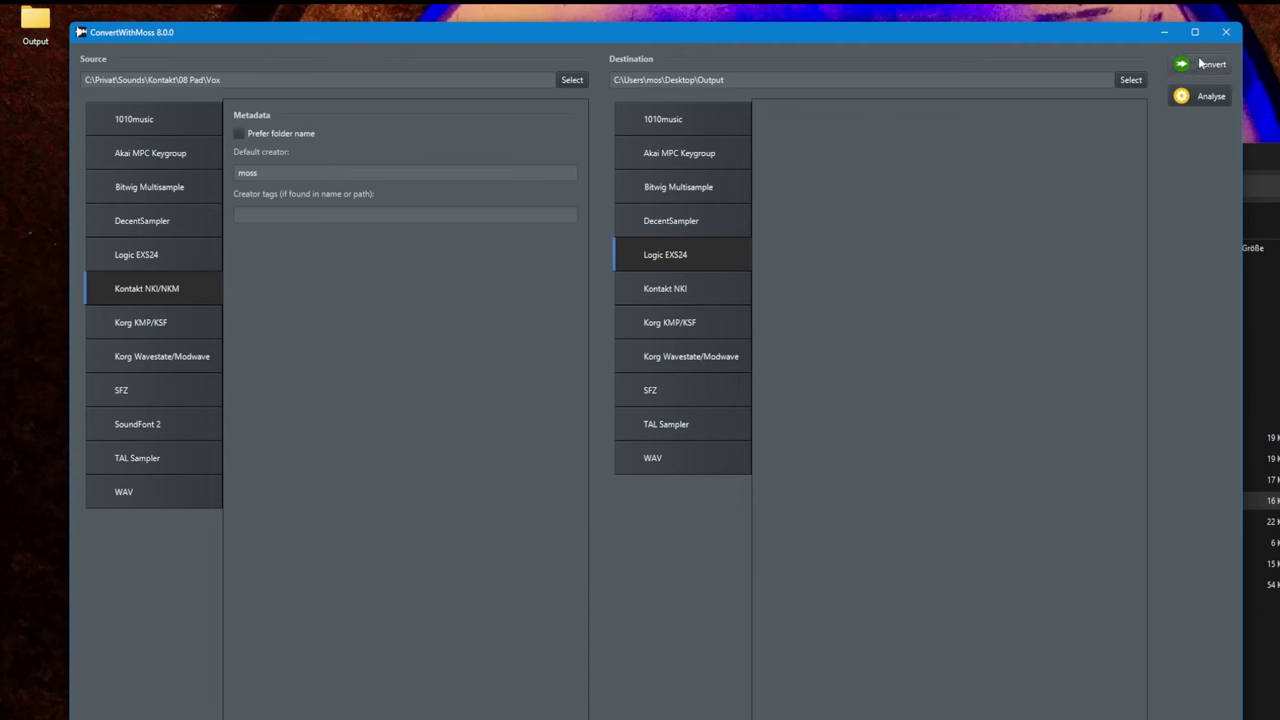
pyautogui.click(1203, 64)
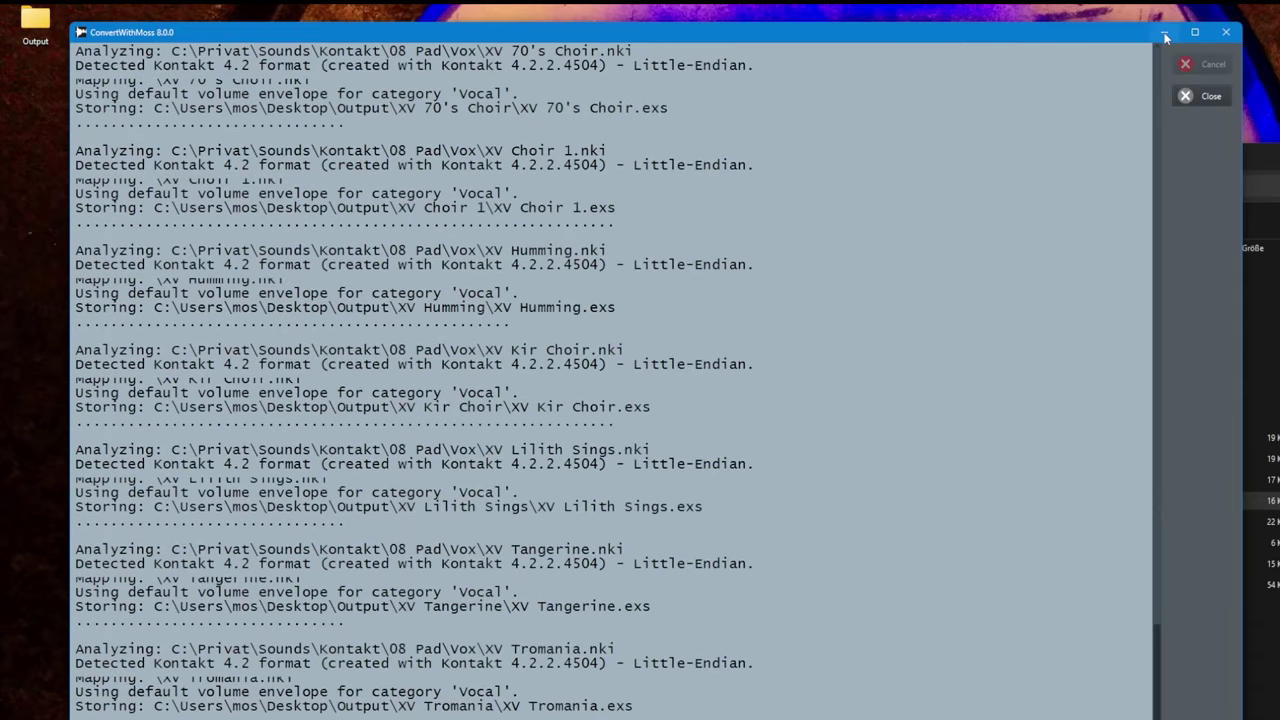
pyautogui.click(1227, 33)
# - Open the XV 70's Choir folder inside the desktop's Output folder and select XV 70's Choir.exs
pyautogui.doubleClick(45, 28)
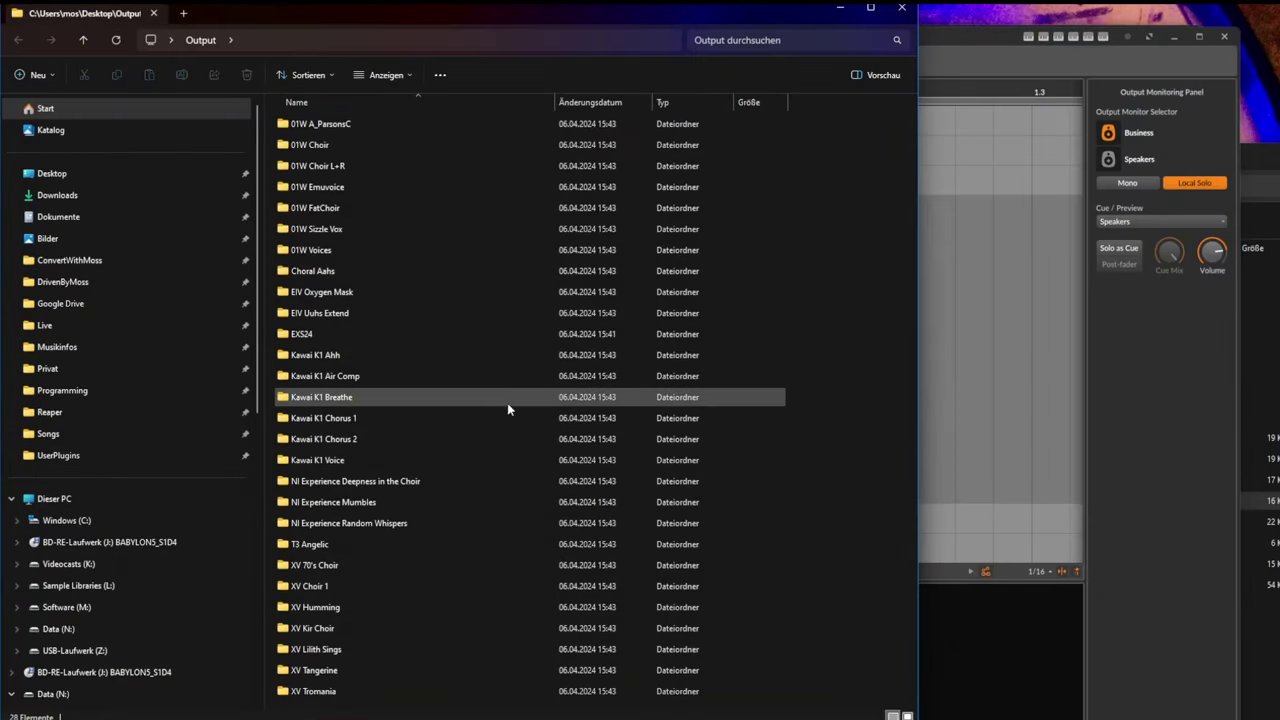
pyautogui.doubleClick(356, 565)
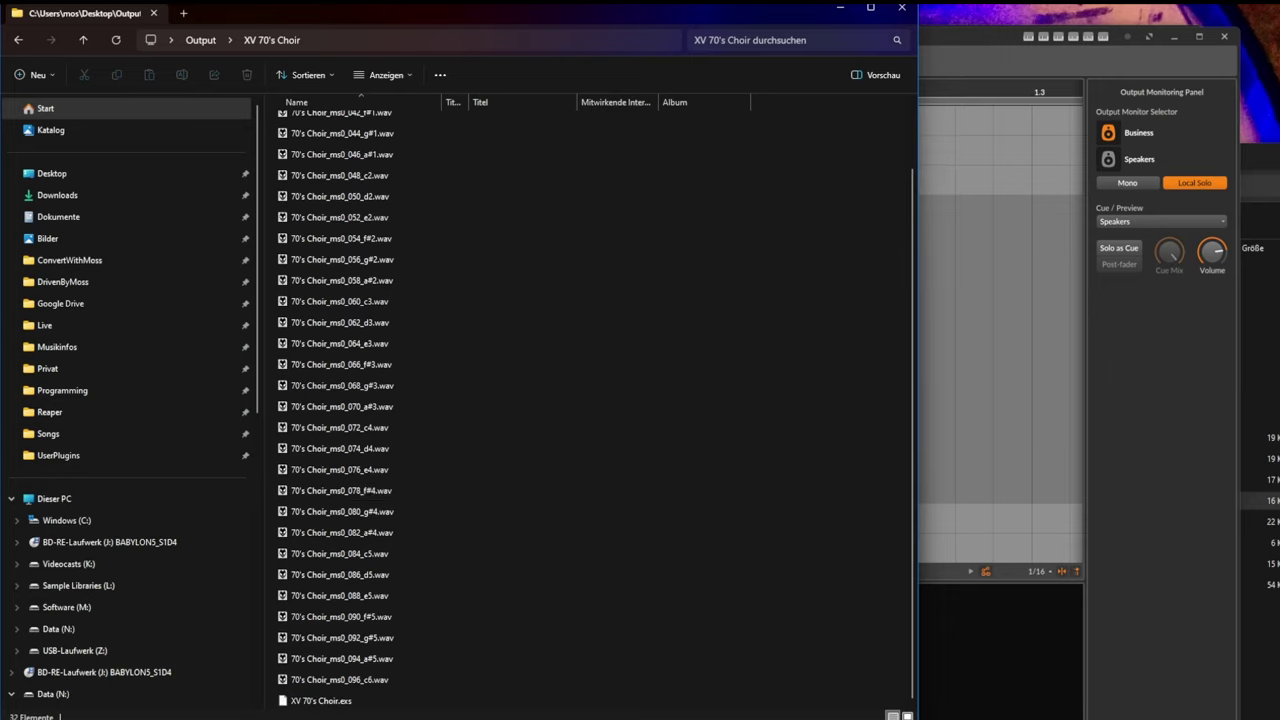
pyautogui.click(480, 700)
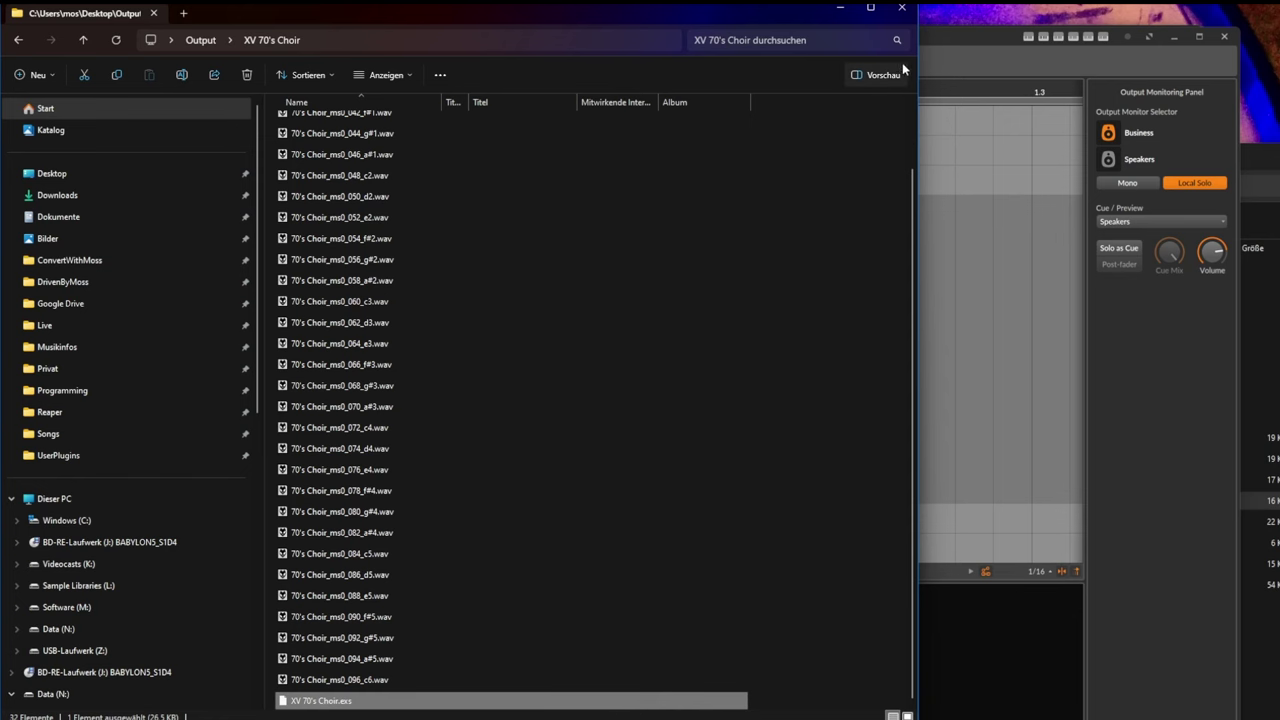
# - Open the TX16Wx plugin window in Bitwig Studio and load XV 70's Choir.exs from the output folder into its program slot
pyautogui.click(937, 40)
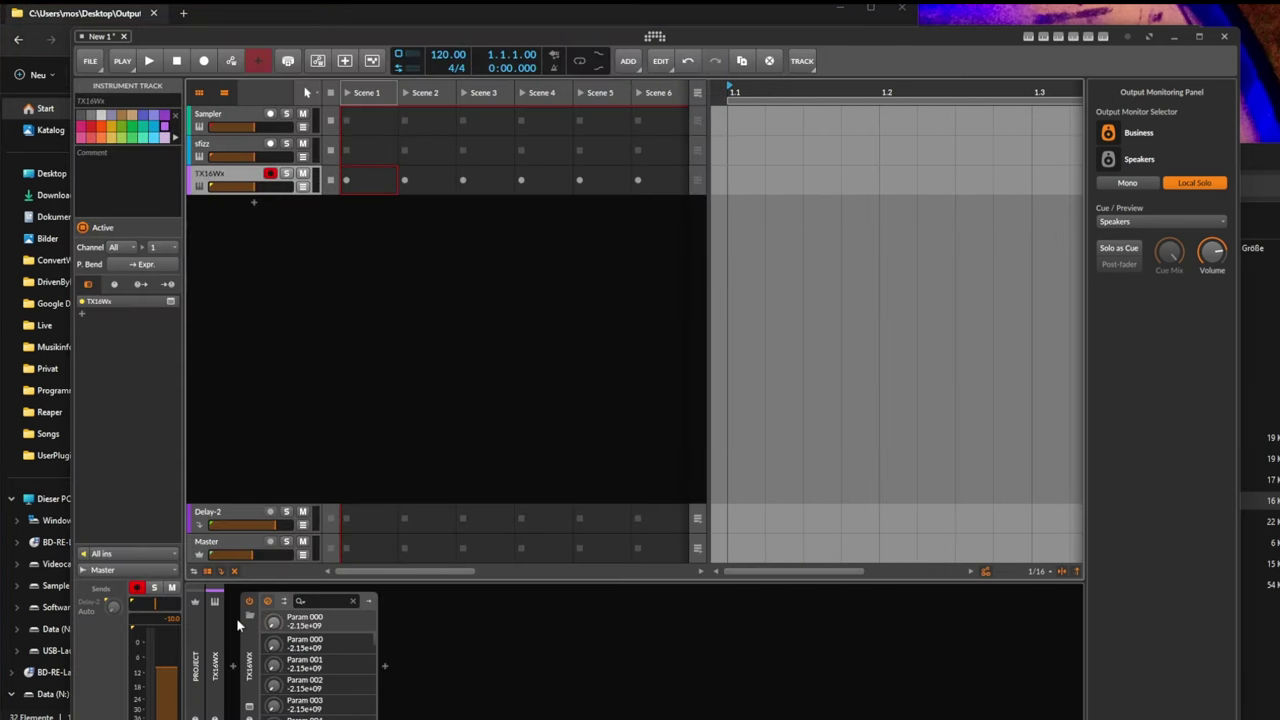
pyautogui.click(250, 648)
pyautogui.click(250, 706)
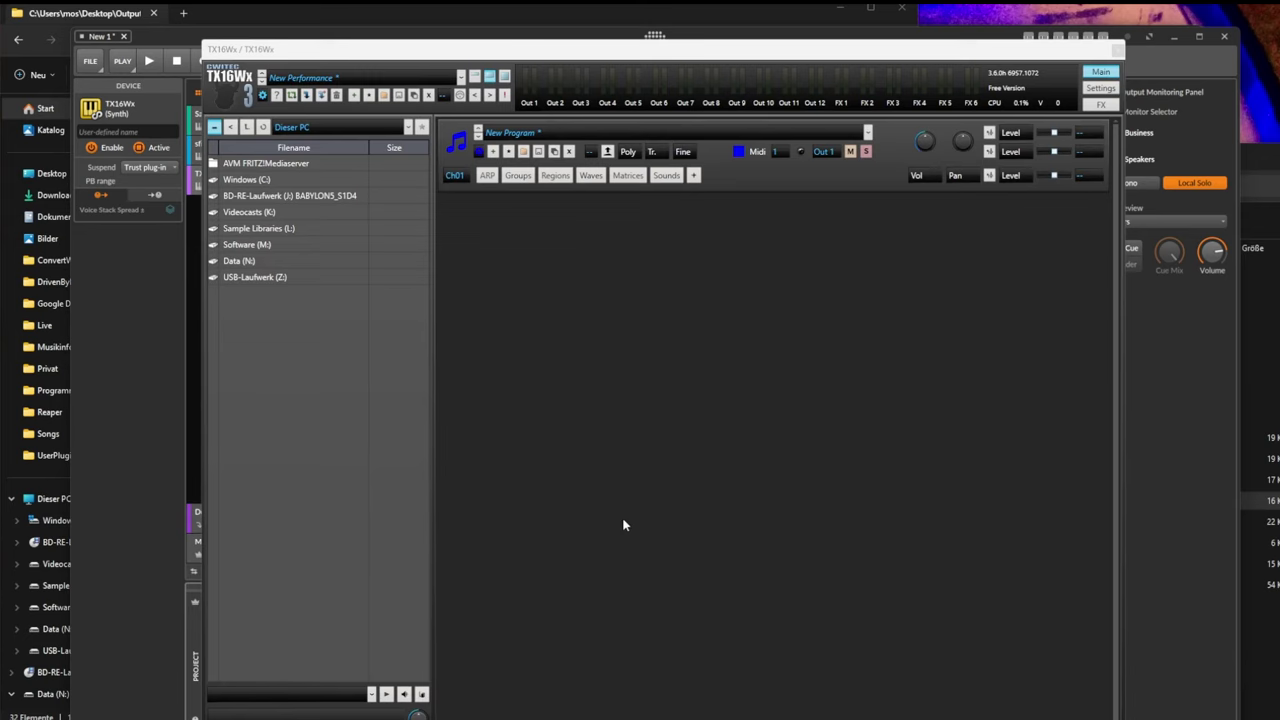
pyautogui.moveTo(432, 53); pyautogui.dragTo(428, 54)
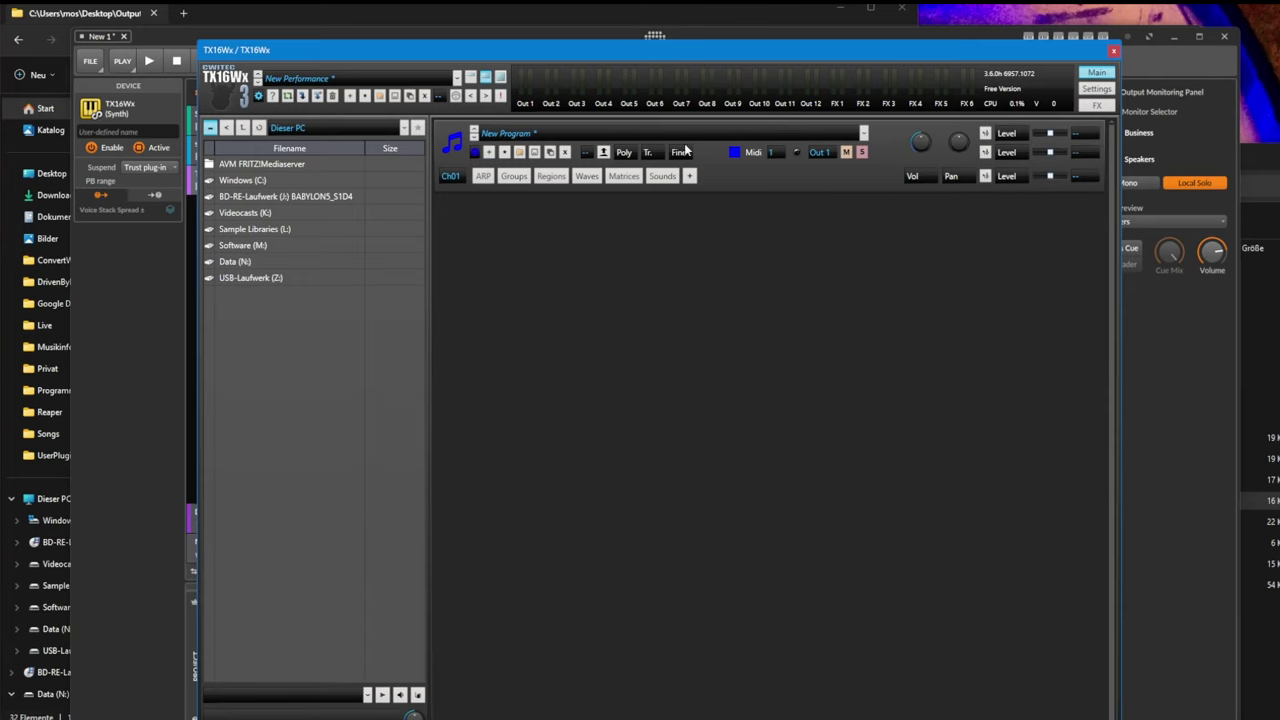
pyautogui.moveTo(358, 51); pyautogui.dragTo(323, 51)
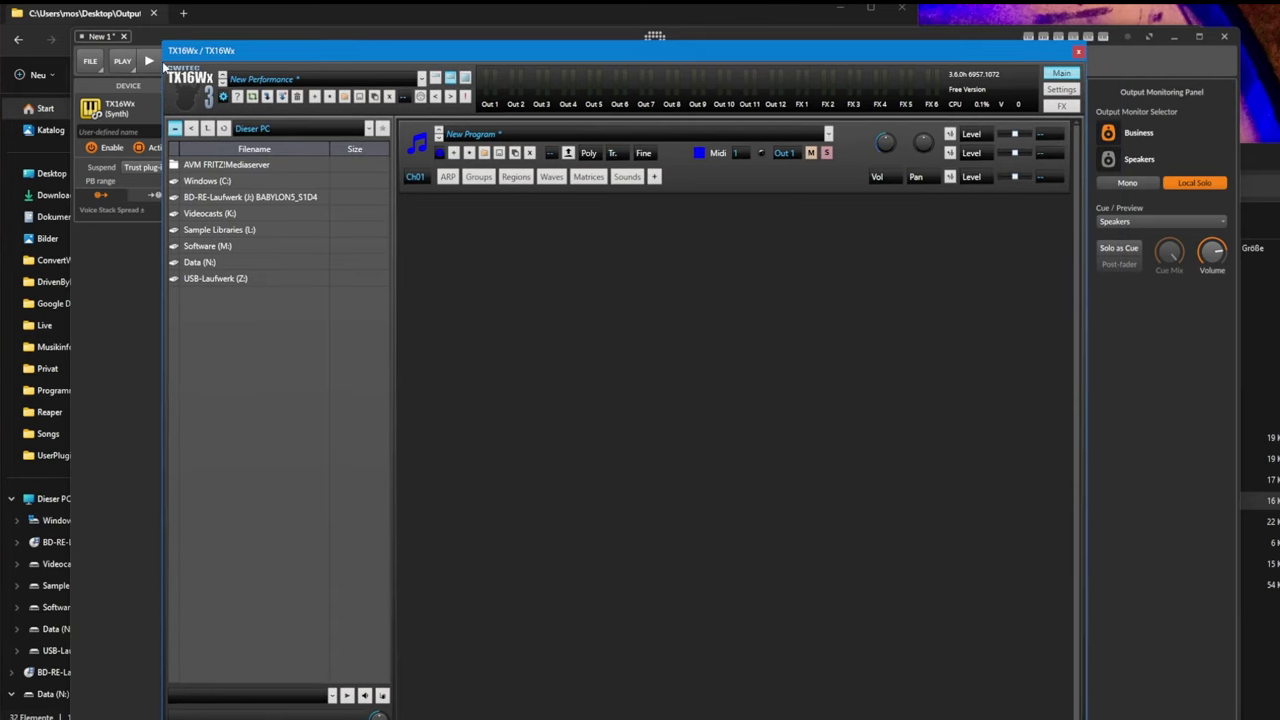
pyautogui.click(105, 14)
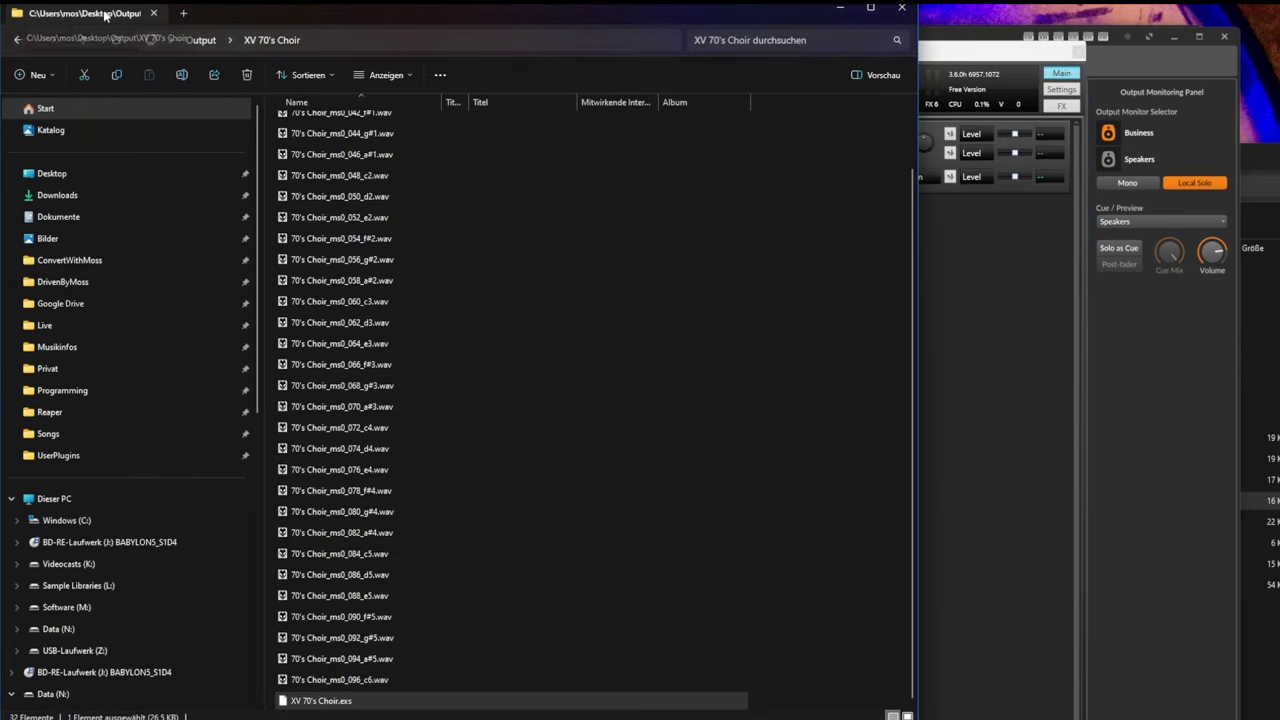
pyautogui.moveTo(322, 701); pyautogui.dragTo(962, 177)
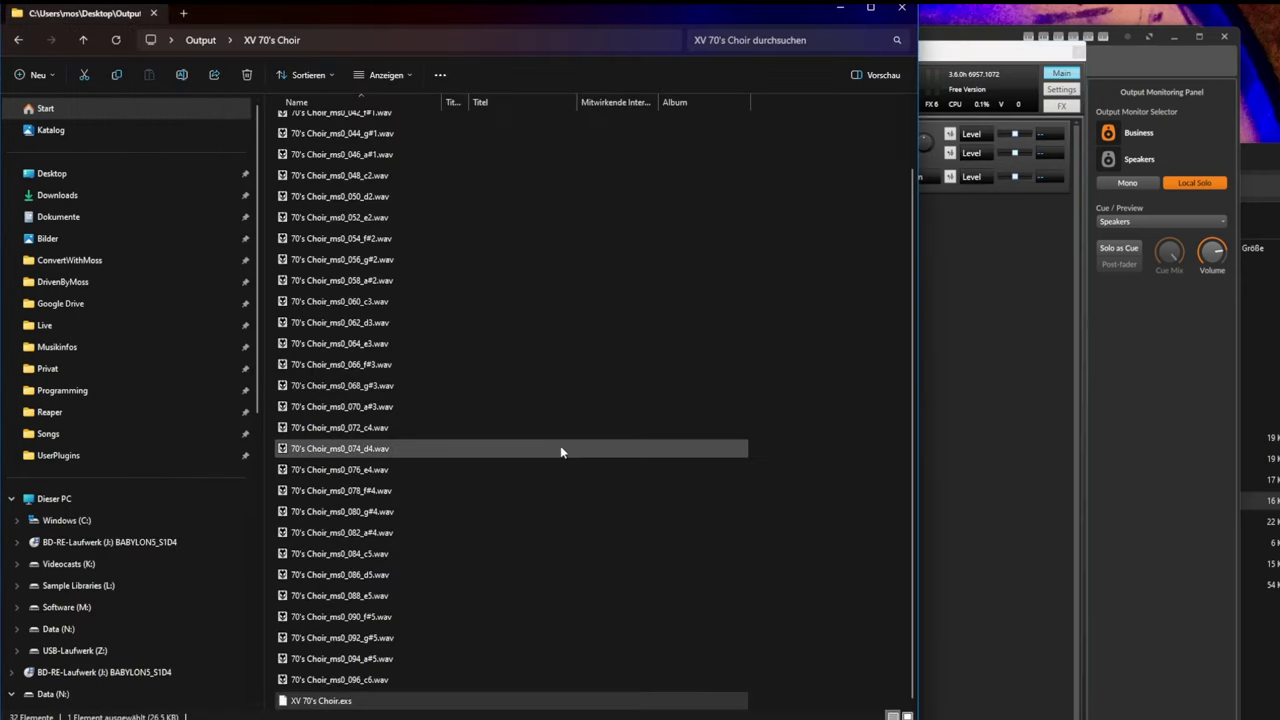
# - Browse the converted folders in Output and load the 01W FatChoir EXS24 instrument into TX16Wx as a second program
pyautogui.hotkey('alt', 'Left')
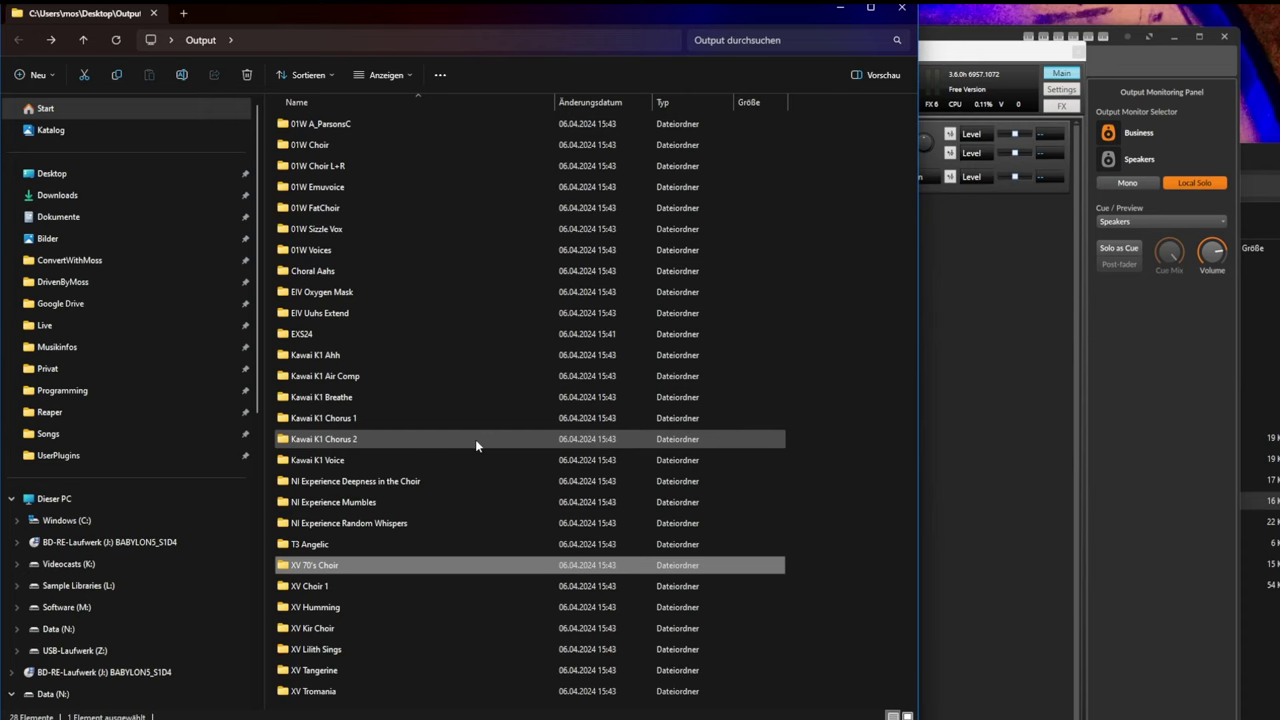
pyautogui.doubleClick(346, 272)
pyautogui.hotkey('alt', 'Left')
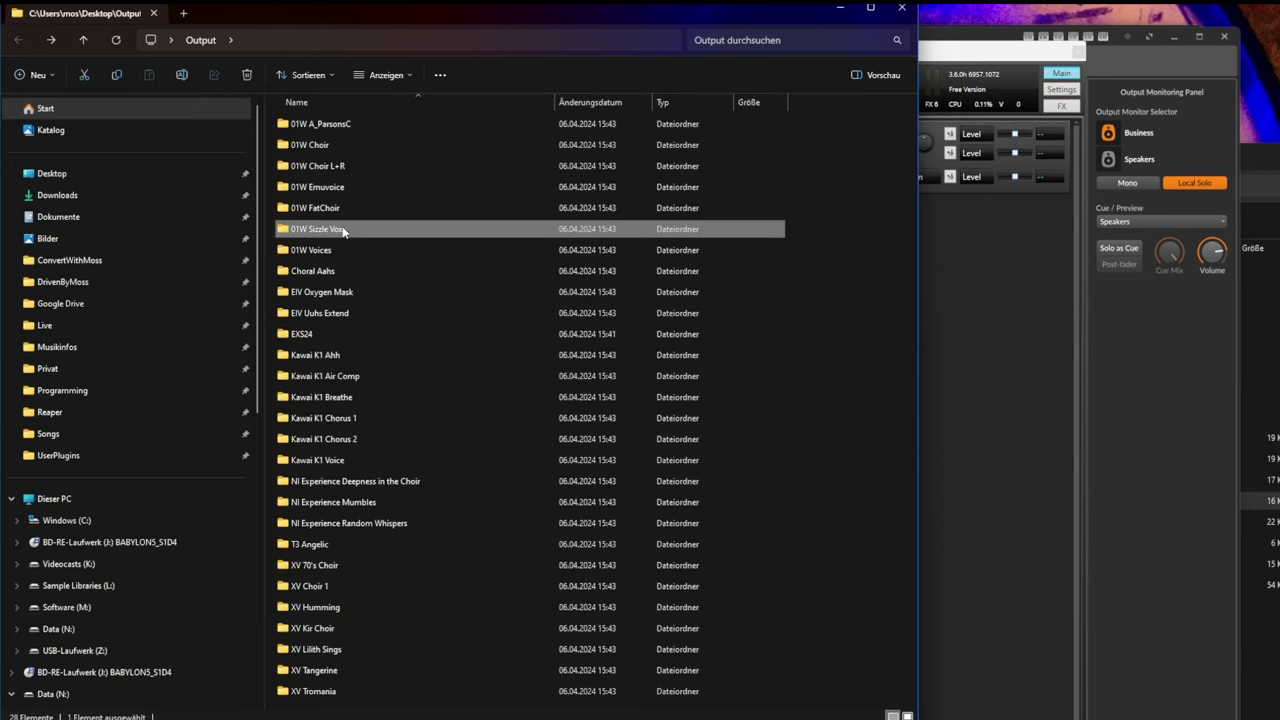
pyautogui.doubleClick(343, 229)
pyautogui.hotkey('alt', 'Left')
pyautogui.doubleClick(339, 207)
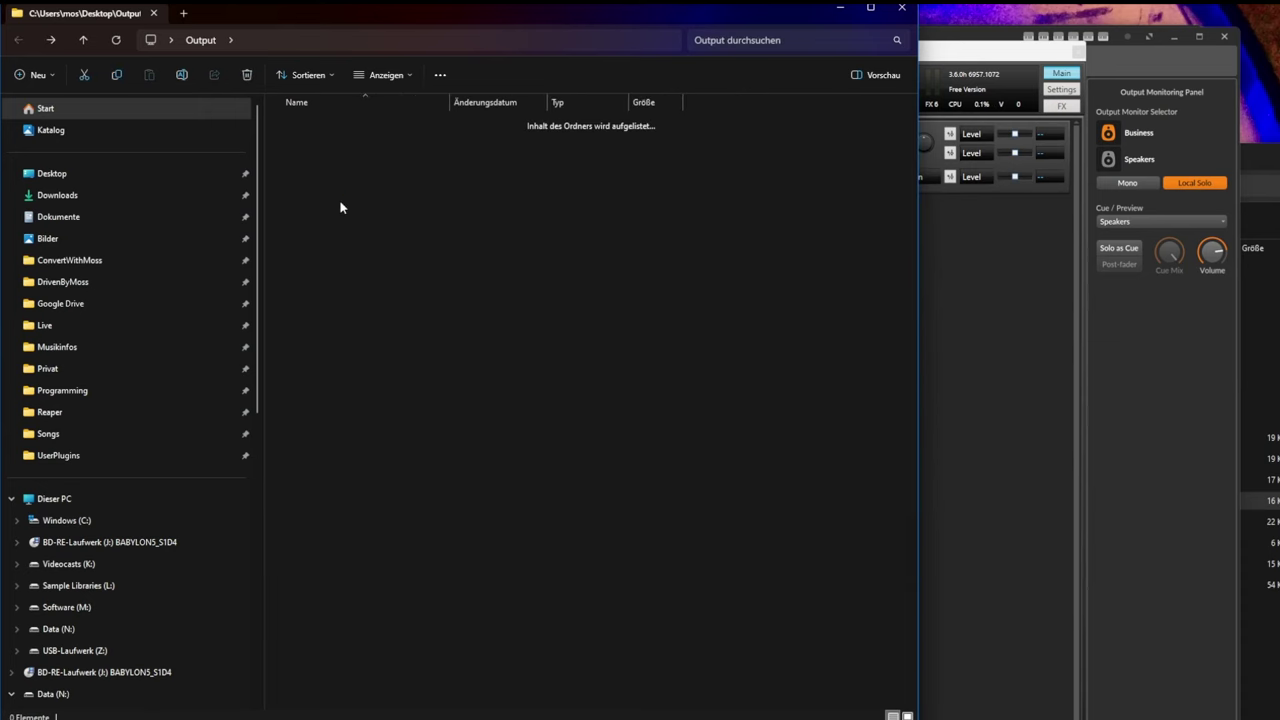
pyautogui.moveTo(320, 124); pyautogui.dragTo(928, 277)
pyautogui.click(927, 277)
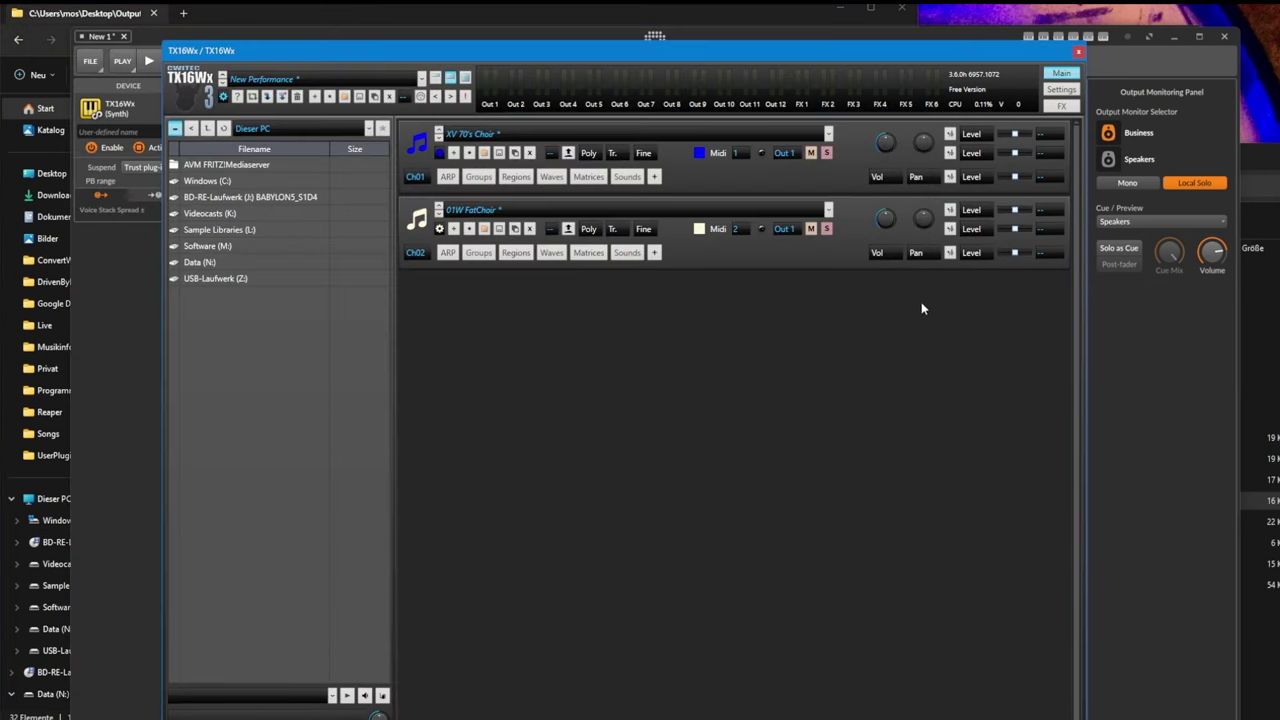
# - Set the 01W FatChoir program's MIDI channel to 1 and open its sound settings
pyautogui.click(737, 229)
pyautogui.click(760, 244)
pyautogui.click(627, 252)
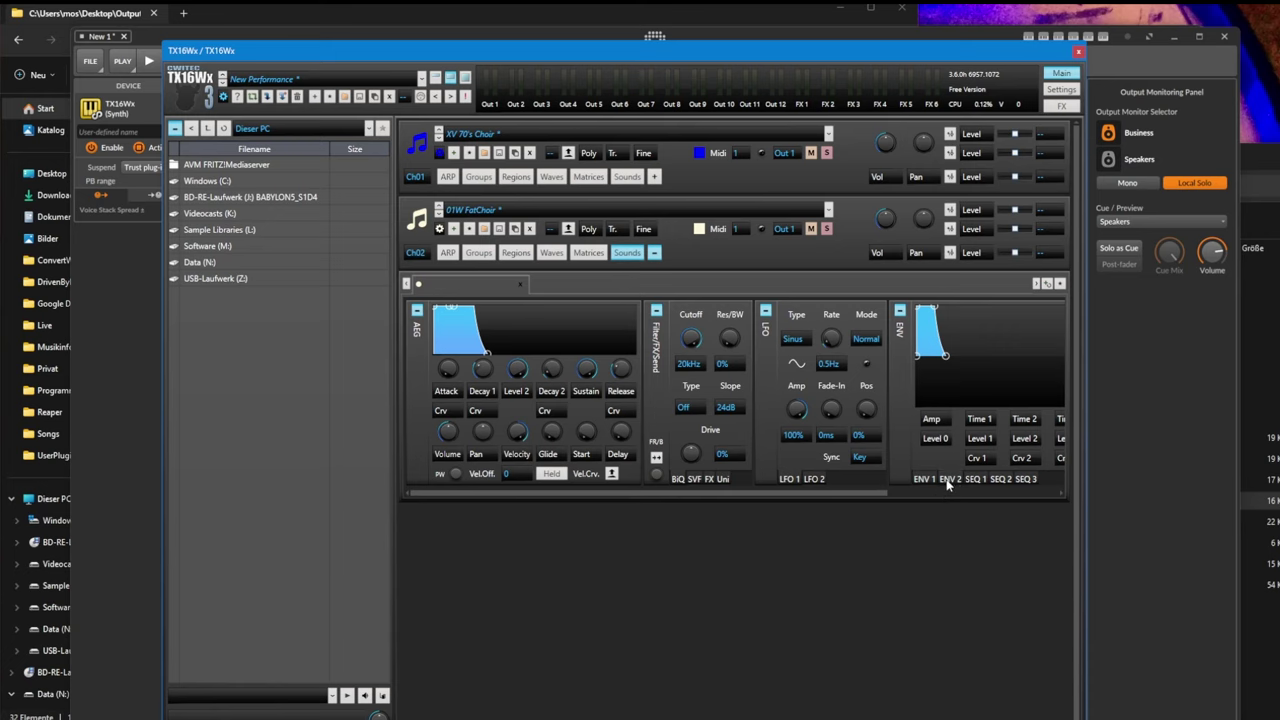
# - Look through the sequencer pages of the 01W FatChoir sound and return to Bitwig Studio's main window
pyautogui.click(972, 484)
pyautogui.click(997, 484)
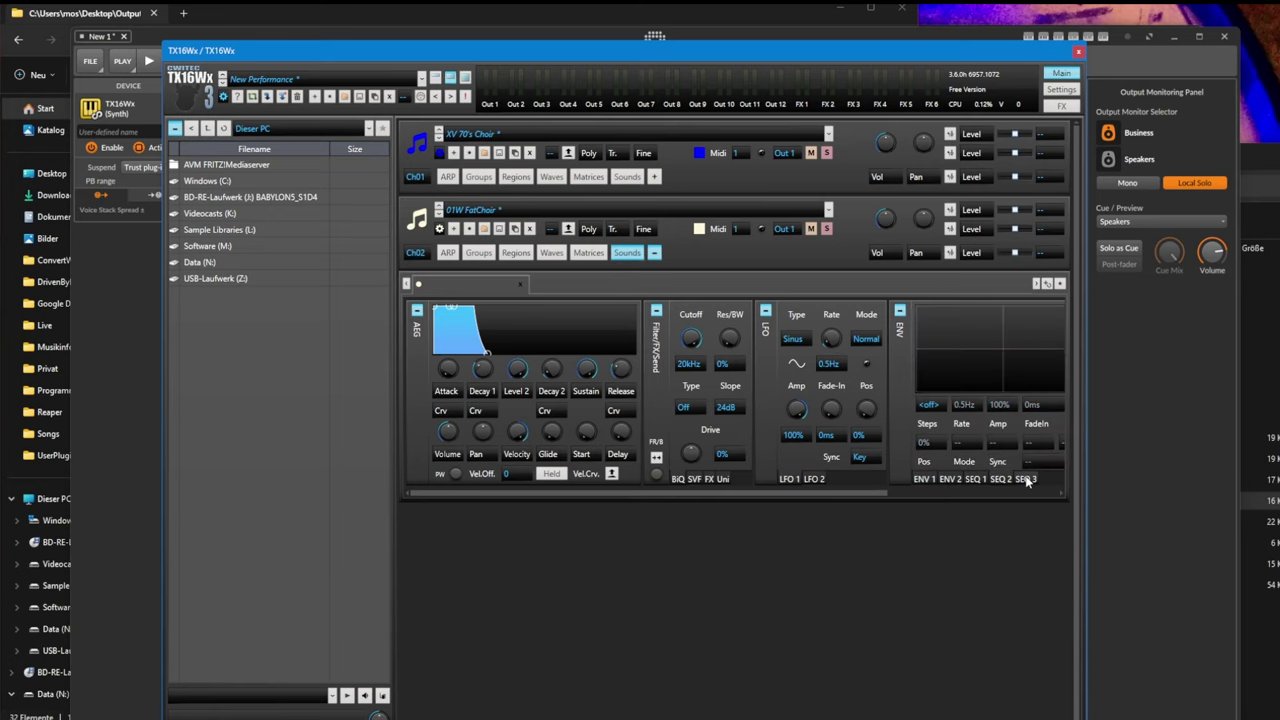
pyautogui.click(981, 484)
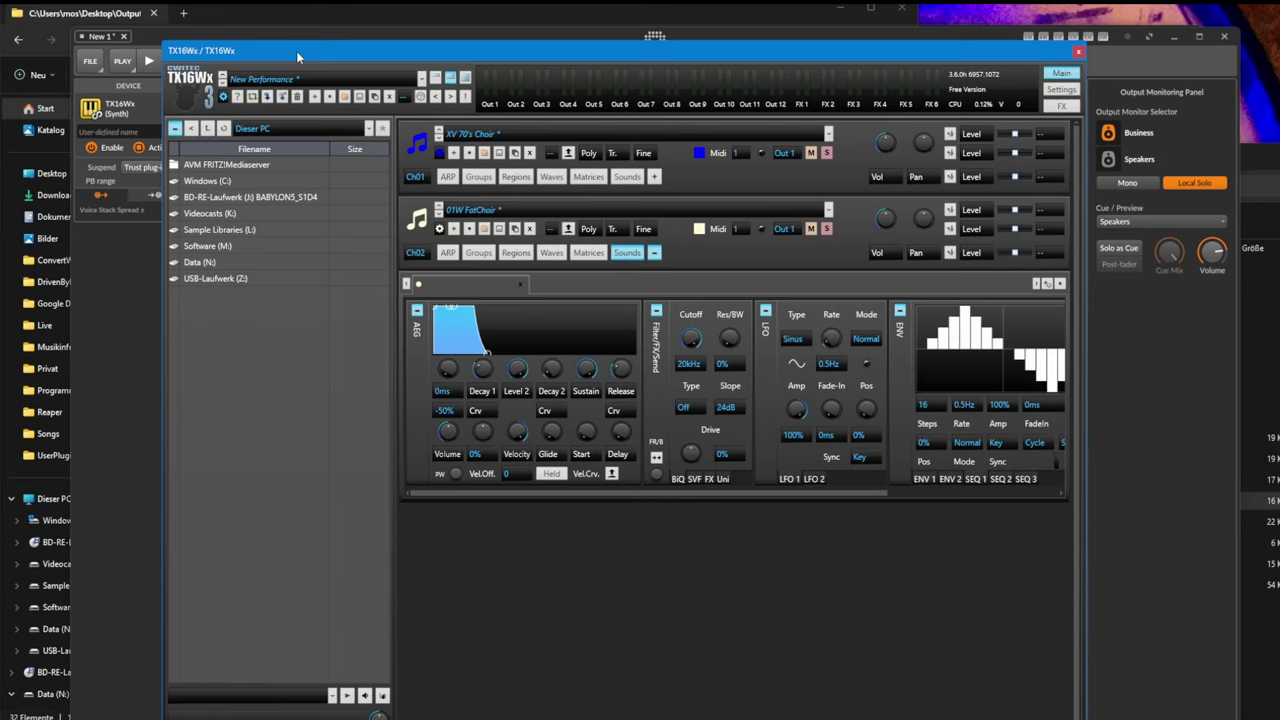
pyautogui.moveTo(296, 51); pyautogui.dragTo(296, 48)
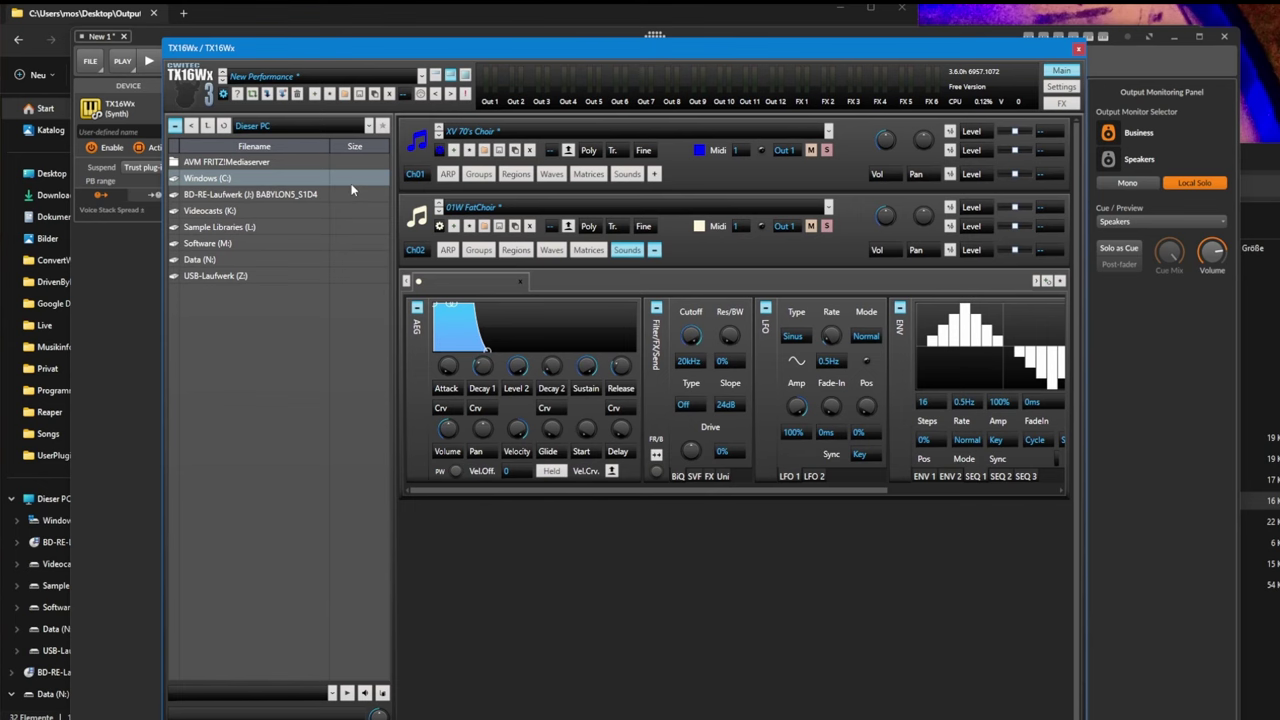
pyautogui.click(367, 38)
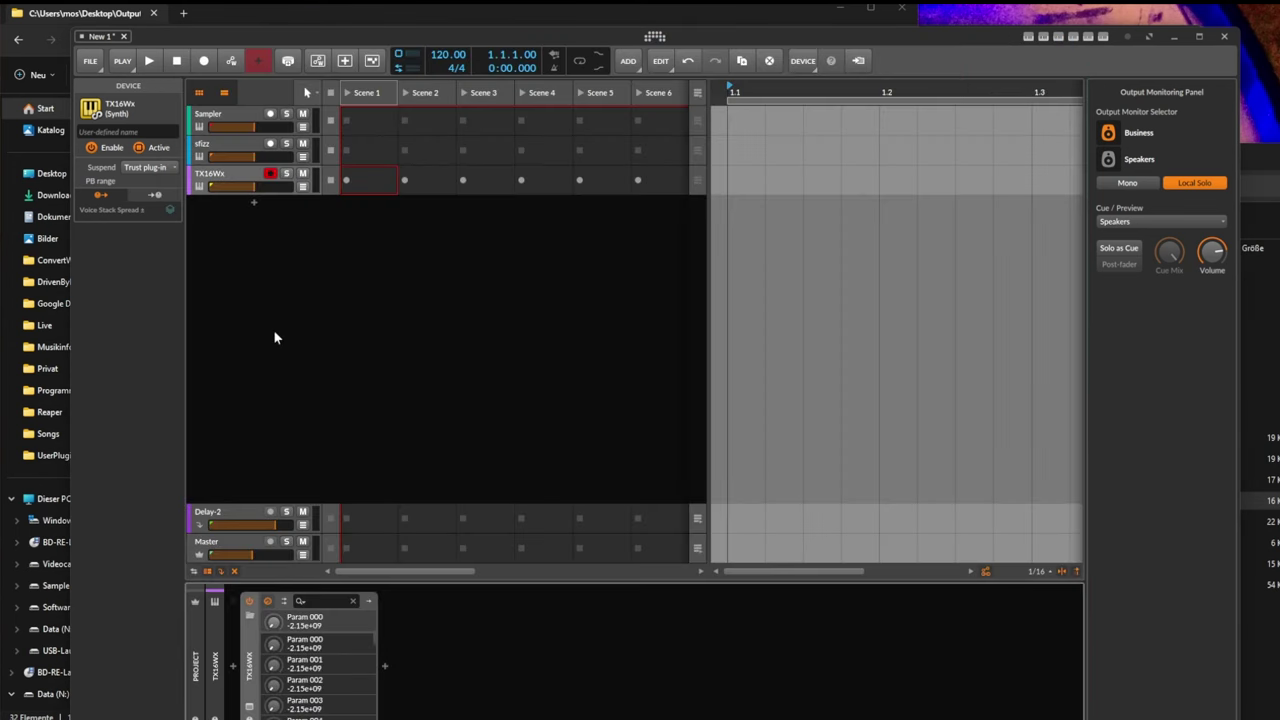